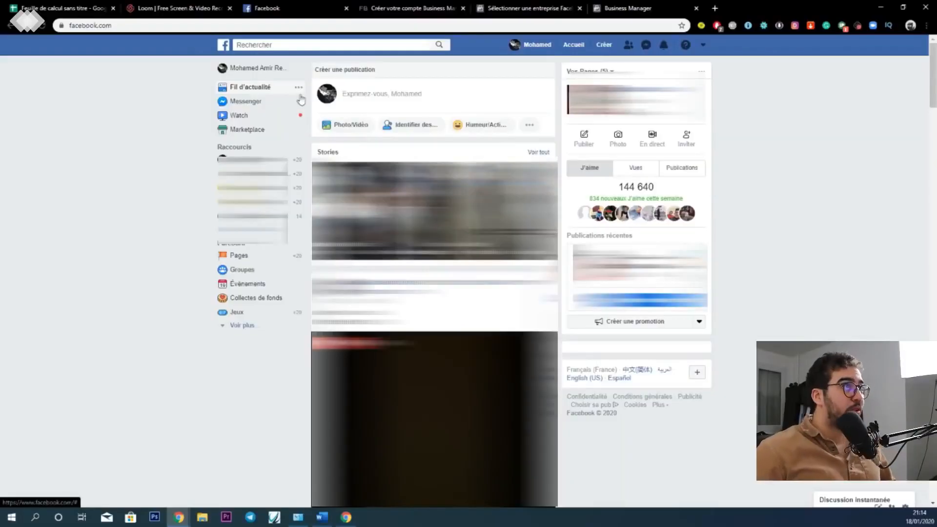
- Open the full list of Business Manager businesses from the Facebook account options
click(704, 46)
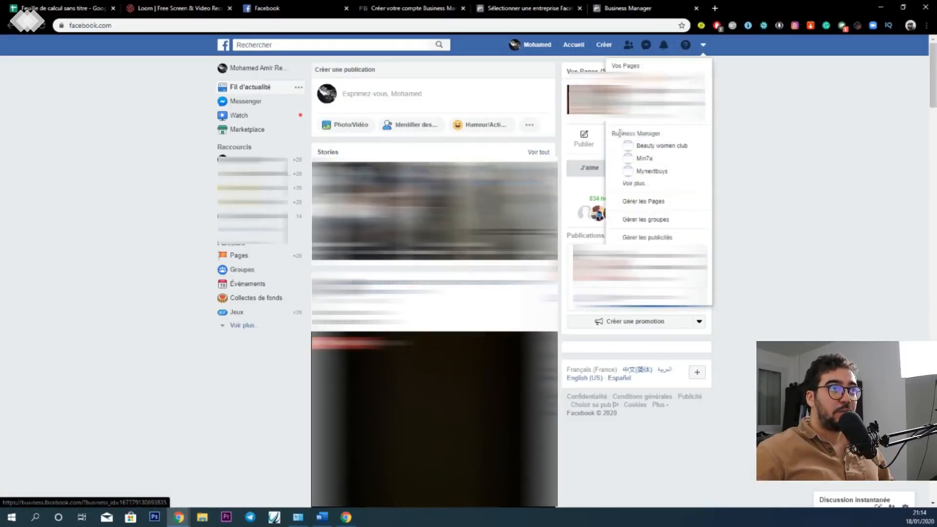
click(634, 184)
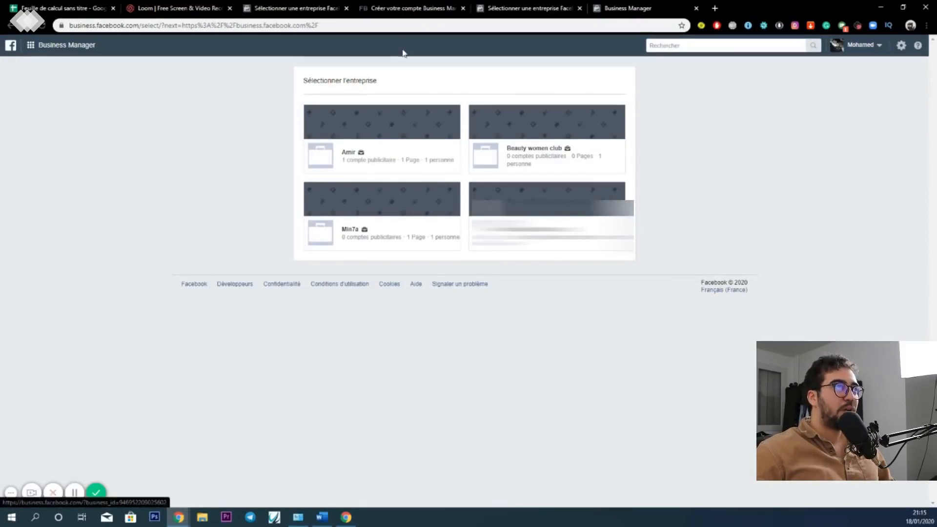
- Copy the heading "Créer un compte Business Manager" from the open help article and search Google for it
click(402, 6)
triple_click(426, 161)
key(ctrl+c)
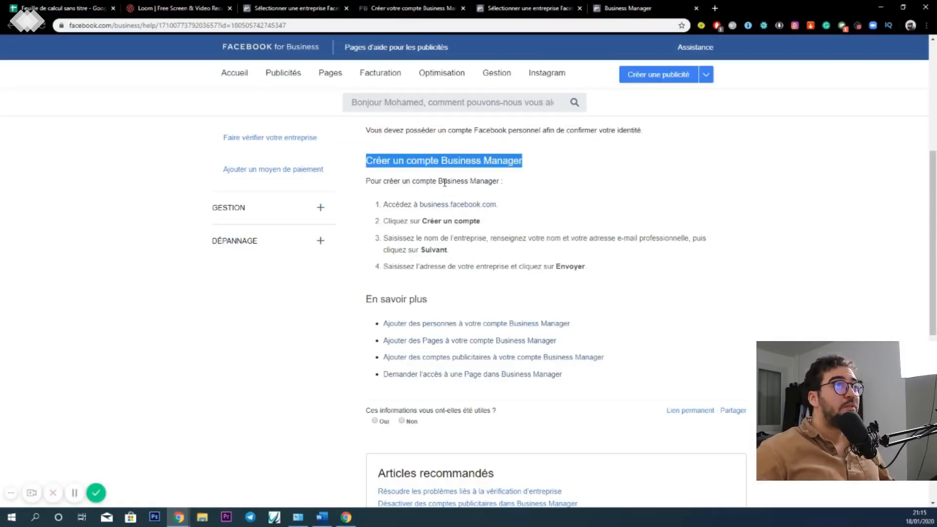
click(715, 8)
key(ctrl+v)
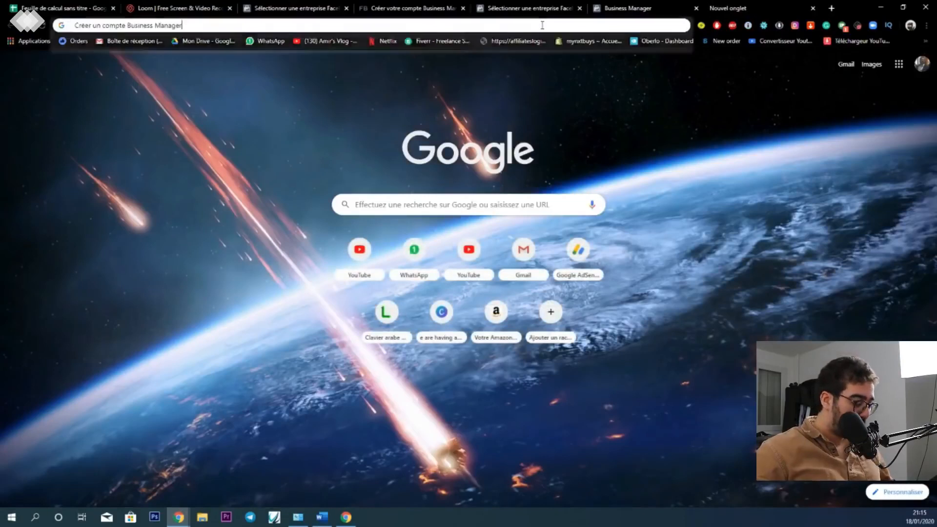
key(Return)
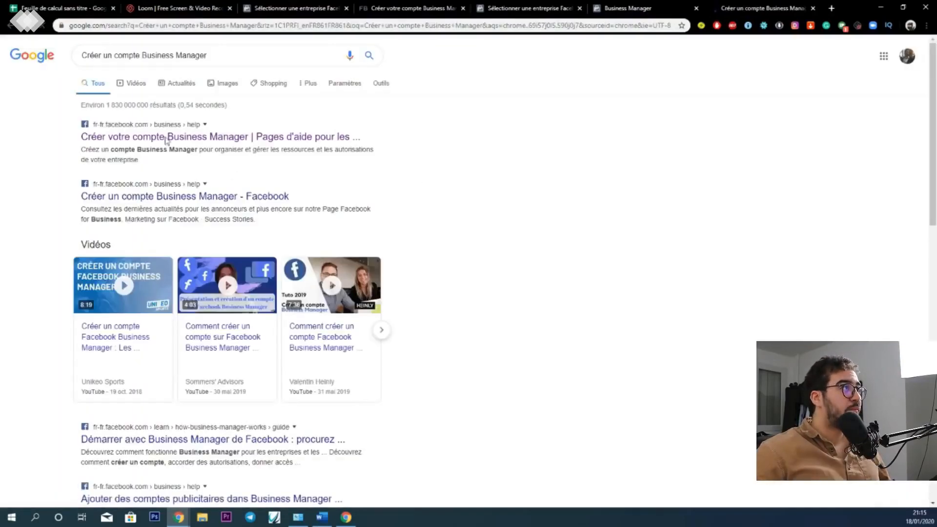
- Open the first Facebook help result, review the instructions for creating a Business Manager account, and close the article
click(163, 138)
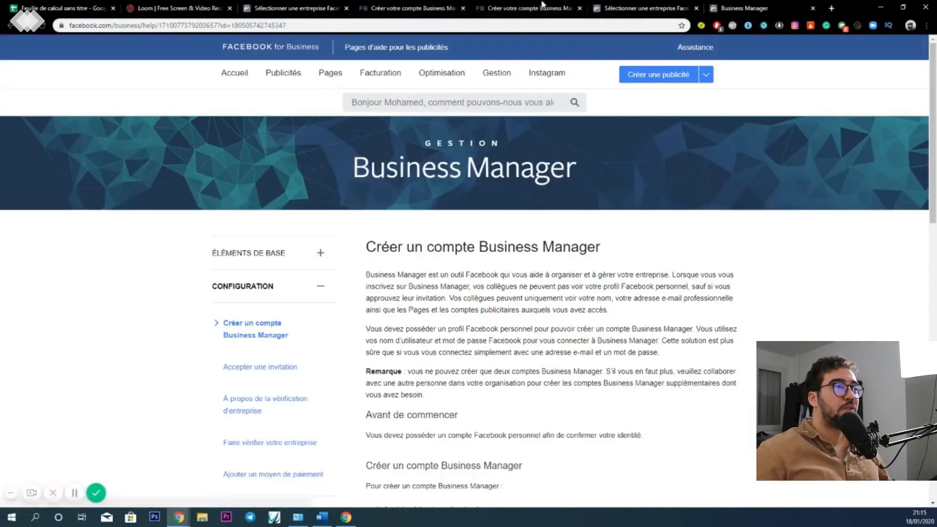
scroll(444, 226, down, 5)
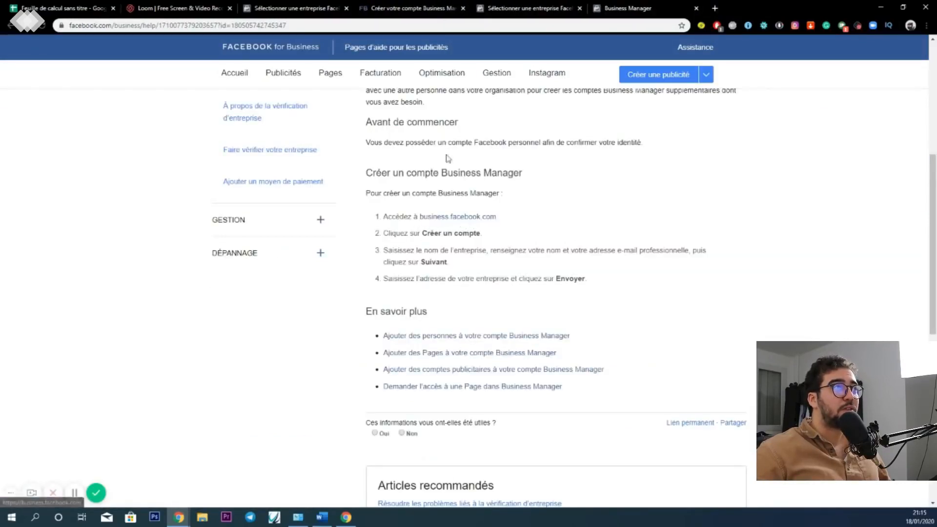
click(463, 9)
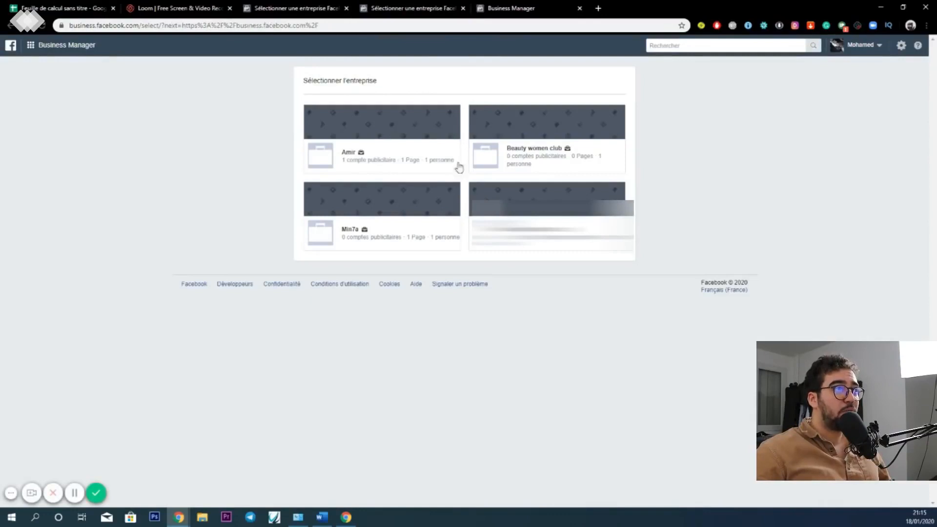
- In the Beauty women club business, start a new advertising account and name it "leggins business account"
click(522, 156)
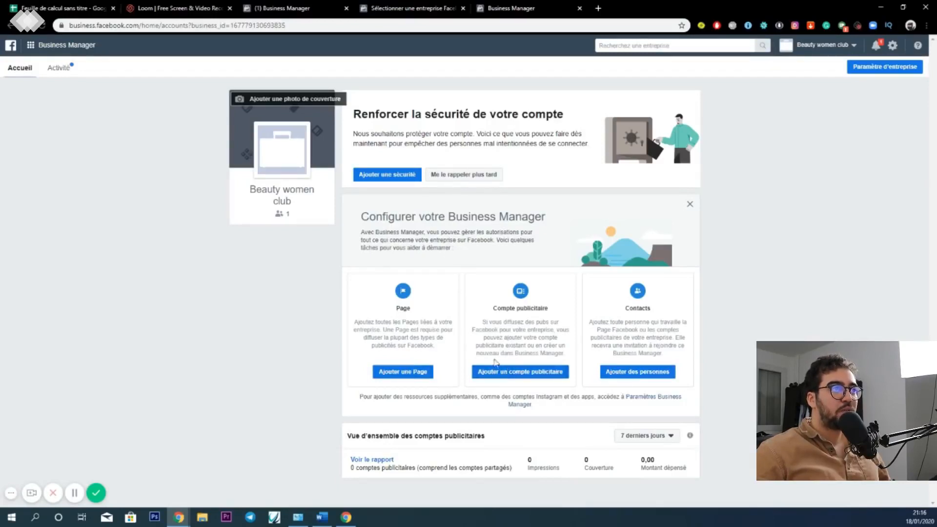
click(504, 376)
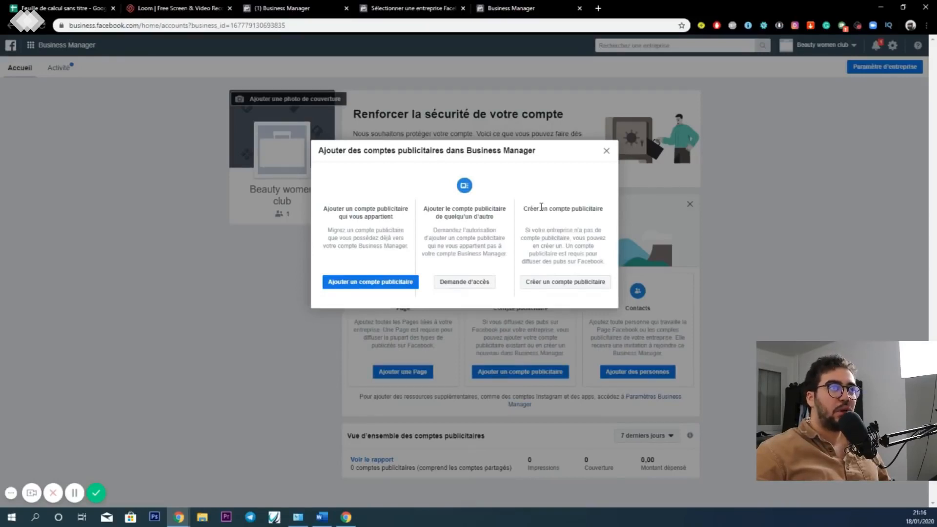
click(546, 288)
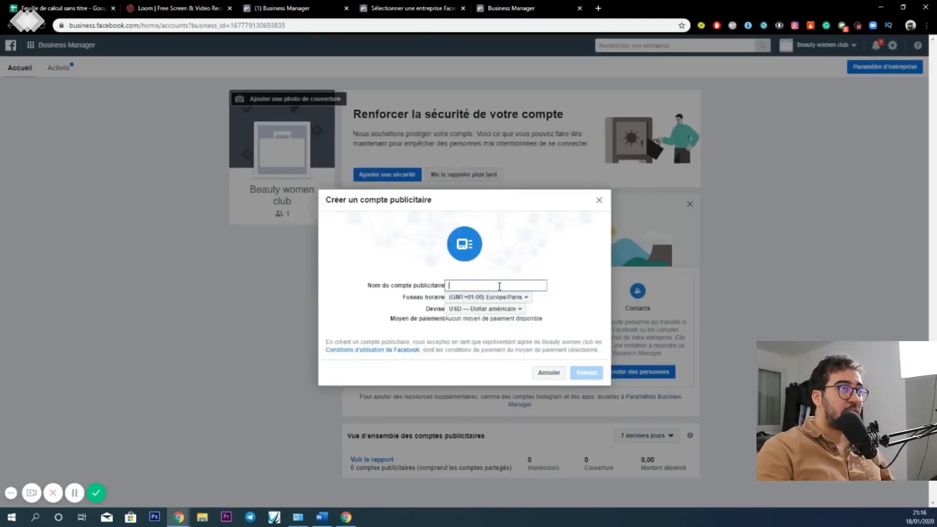
text(l)
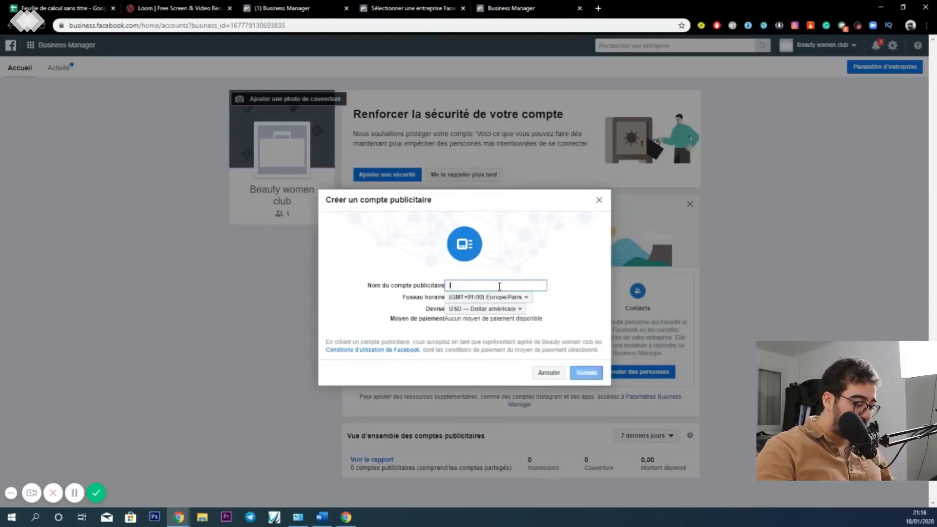
text(eggins)
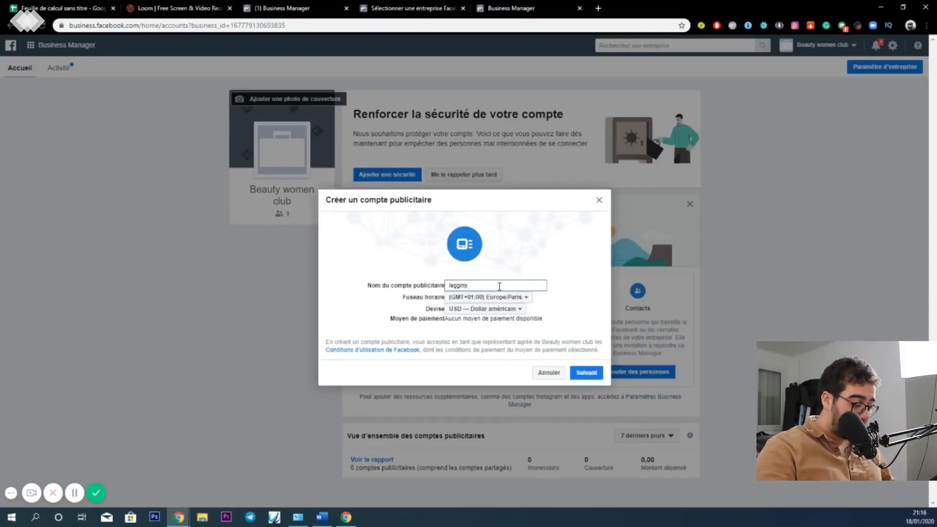
text( ads ma)
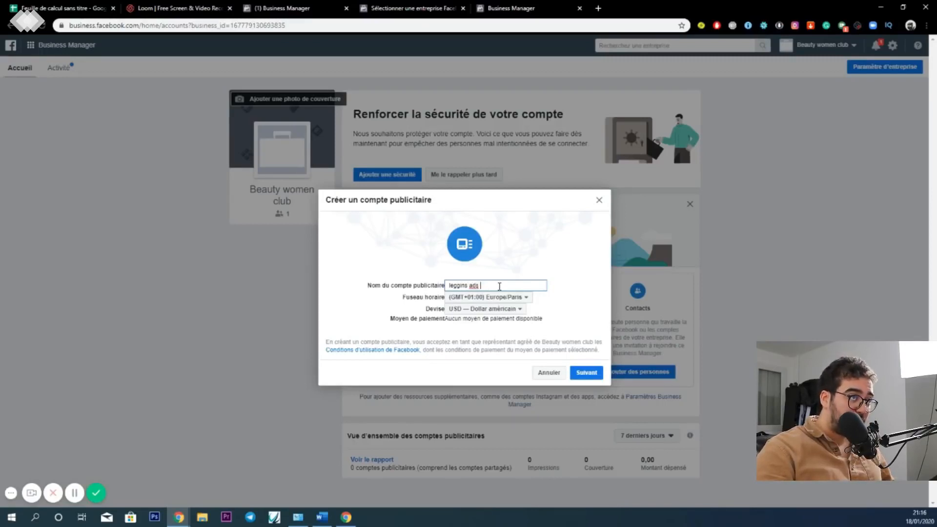
key(BackSpace)
text(busi)
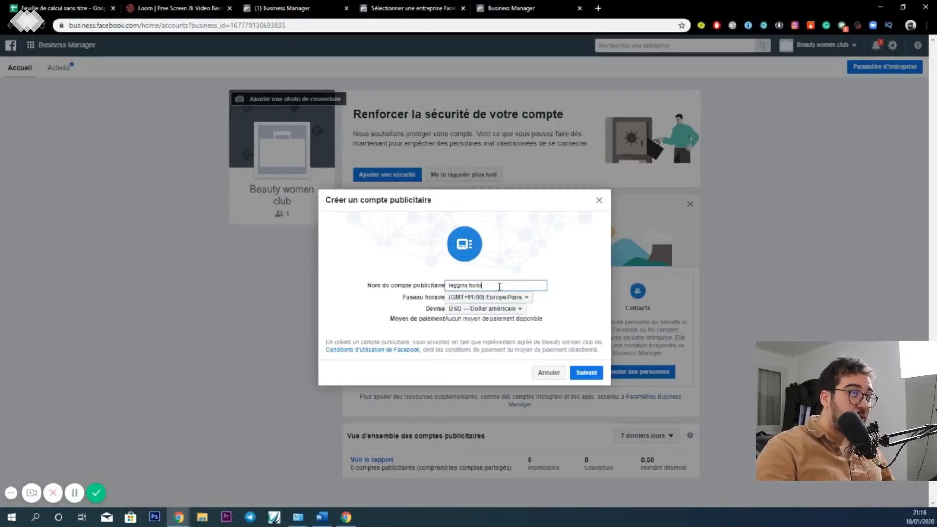
text(ness account)
- Choose the advertising account's currency and create the account for use by My business (Beauty women club)
click(465, 310)
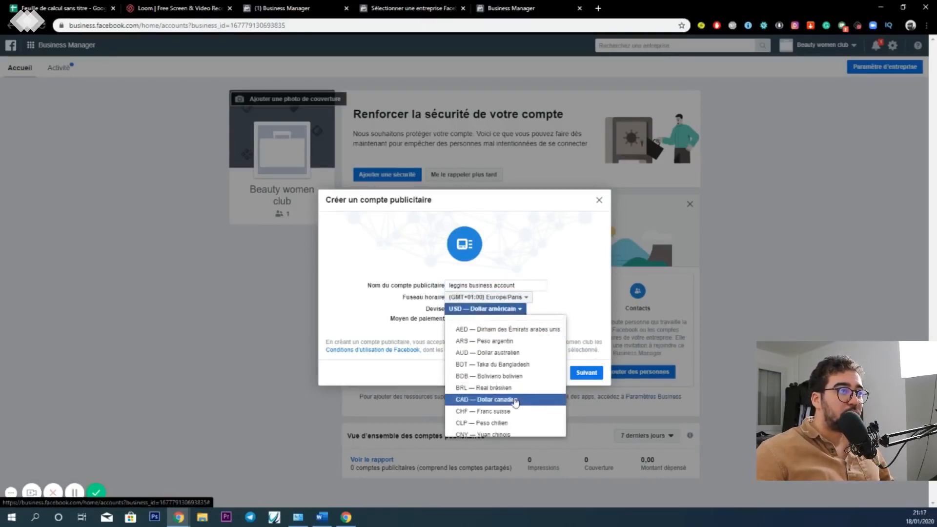
scroll(512, 391, down, 5)
click(513, 382)
click(584, 375)
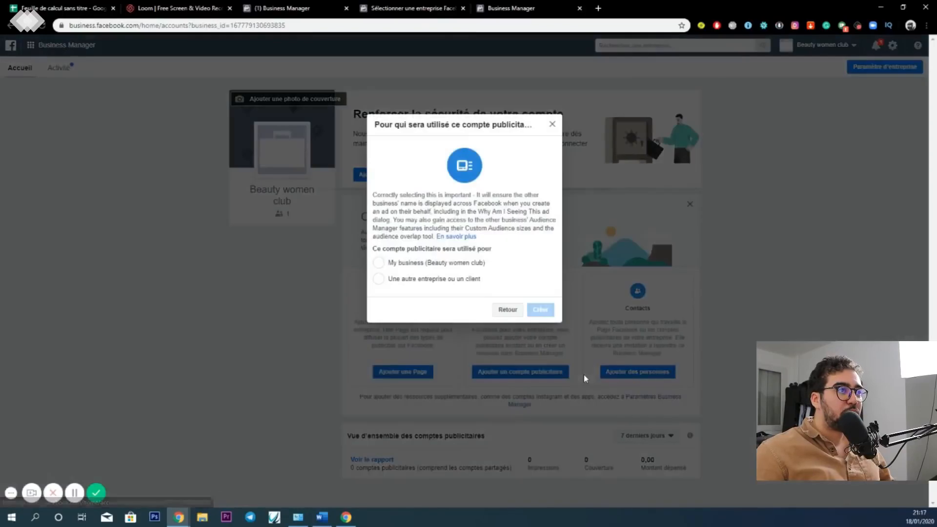
click(380, 264)
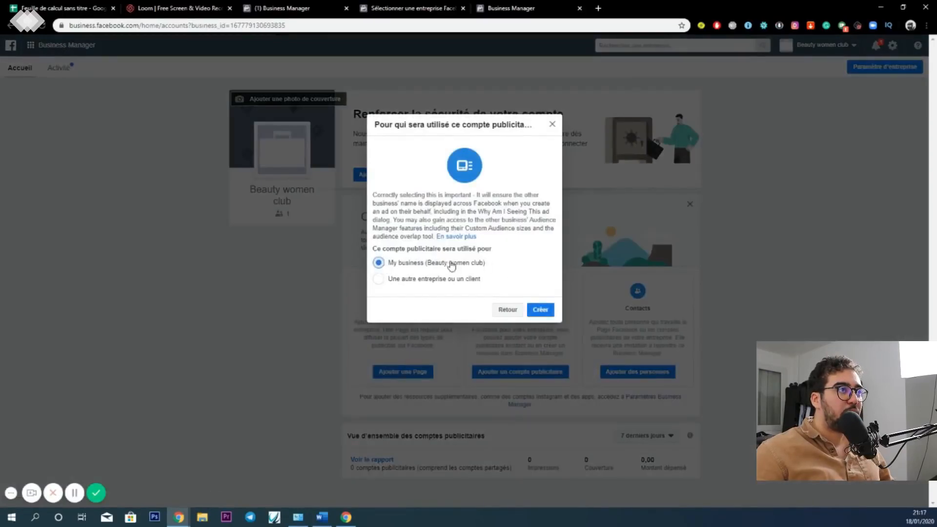
click(539, 316)
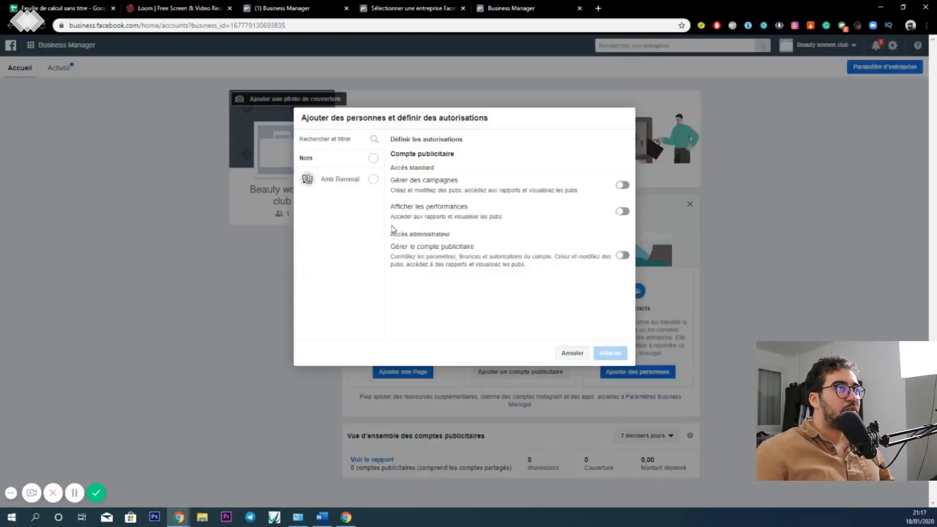
- Assign the listed person to the advertising account with Gérer des campagnes and Gérer le compte publicitaire enabled, and close the confirmation
click(374, 181)
click(623, 186)
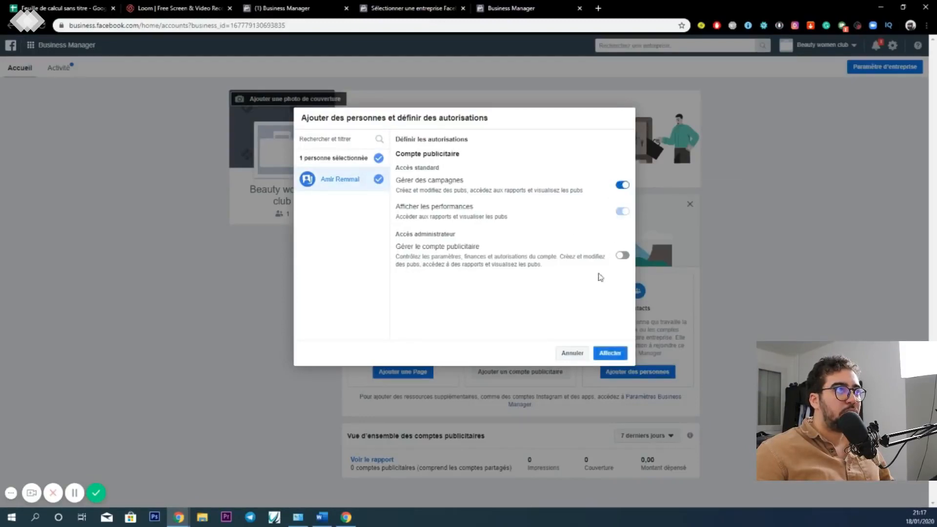
click(622, 257)
click(610, 356)
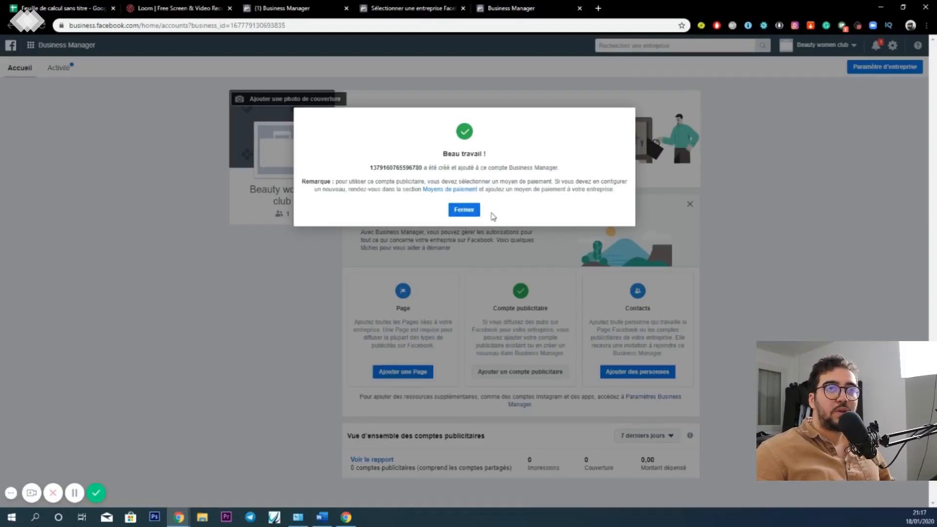
click(465, 211)
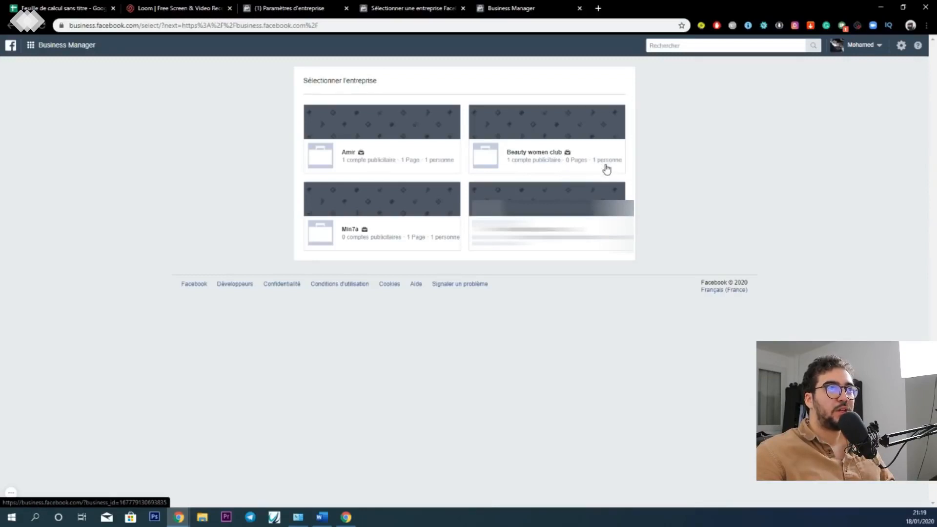
- Open the Beauty women club business from the business selection page
click(532, 156)
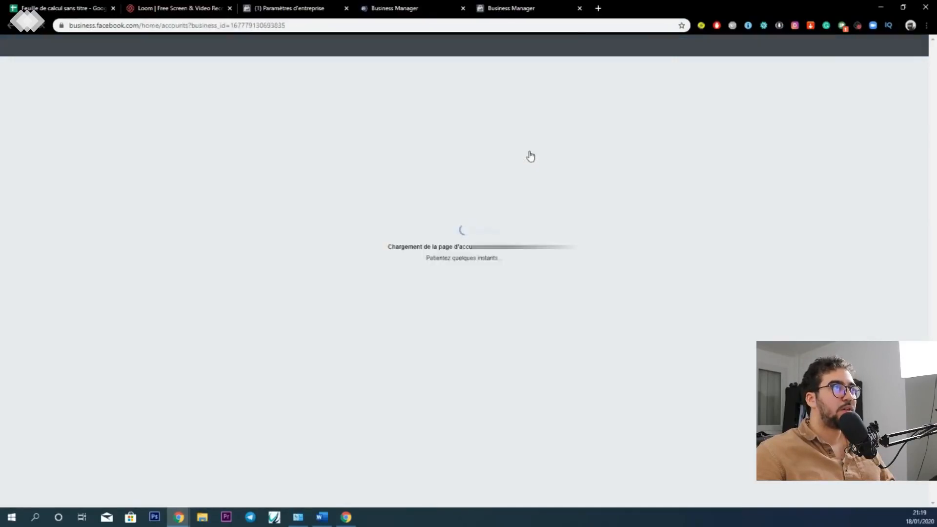
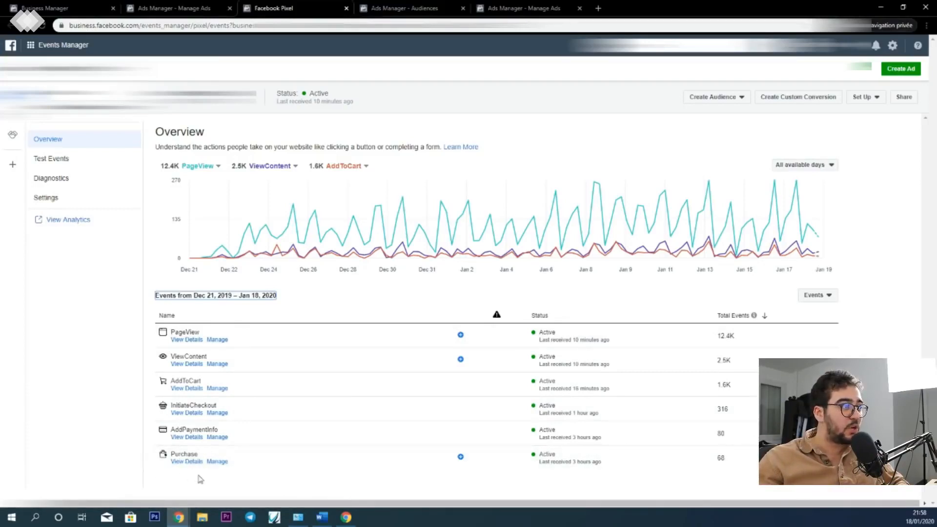
- Switch to the Audiences page and review the list of custom, saved and lookalike audiences
click(389, 6)
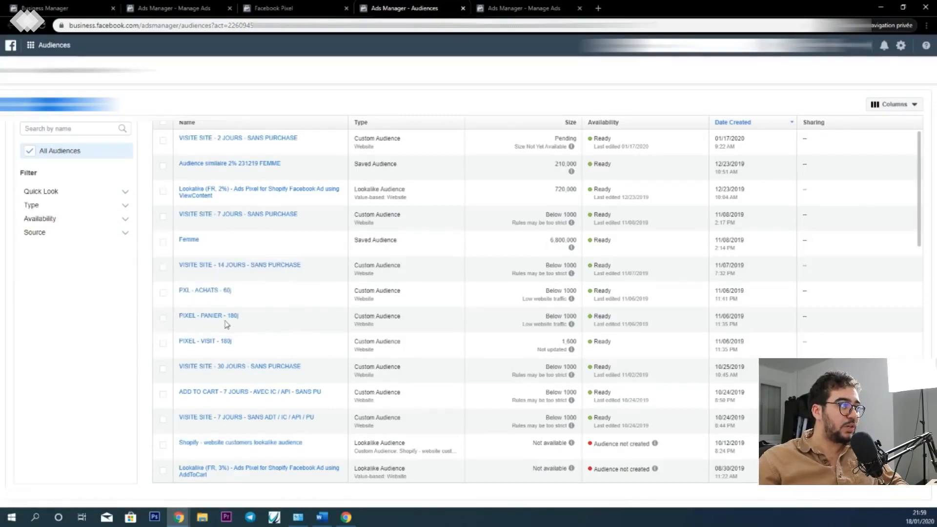
mouse_move(235, 320)
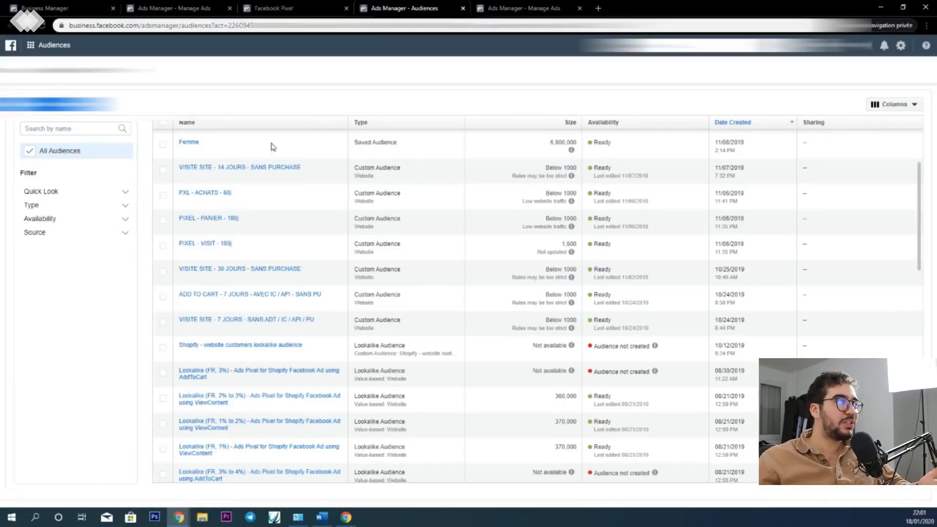
click(163, 169)
click(163, 195)
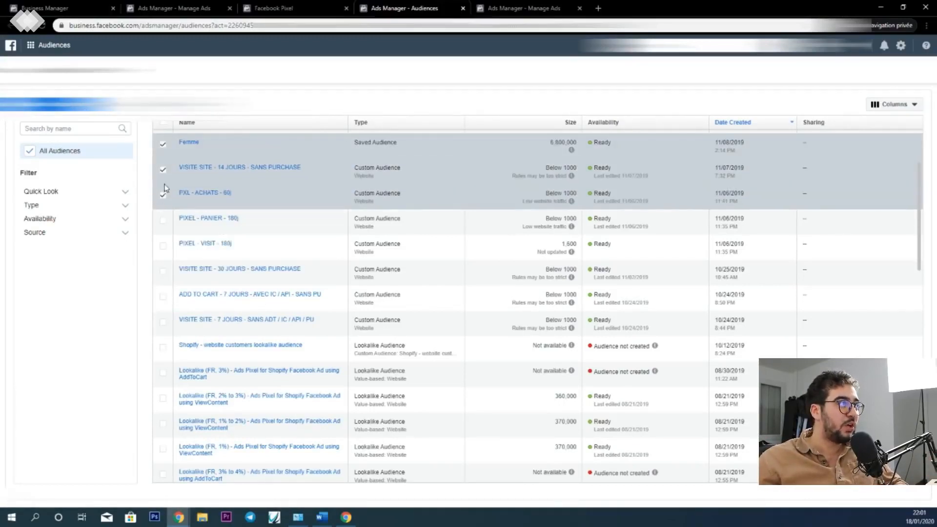
click(163, 144)
click(163, 169)
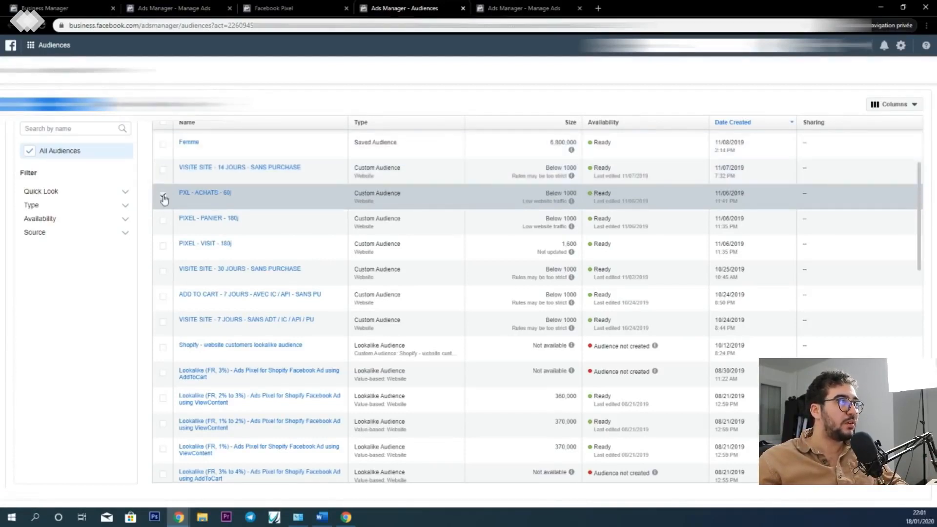
click(164, 196)
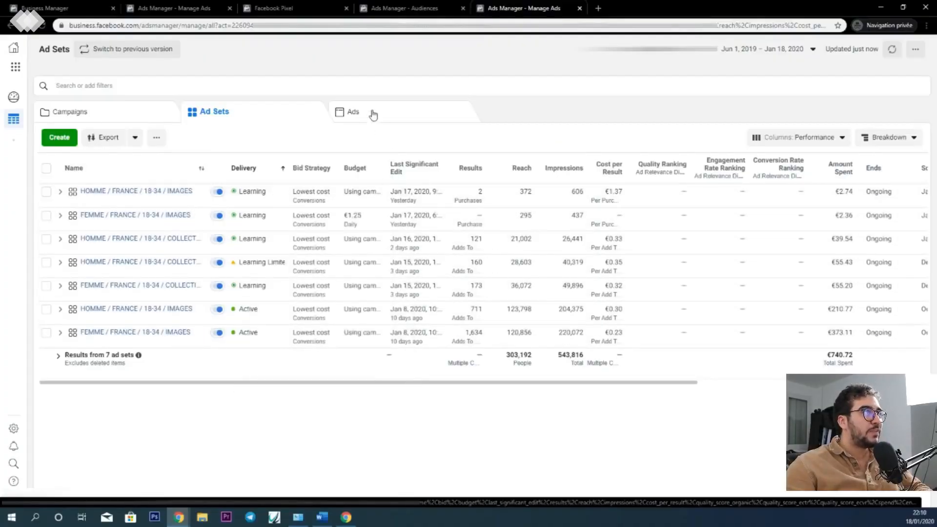
- Show the account's individual ads and look through the whole list with their delivery status
click(371, 116)
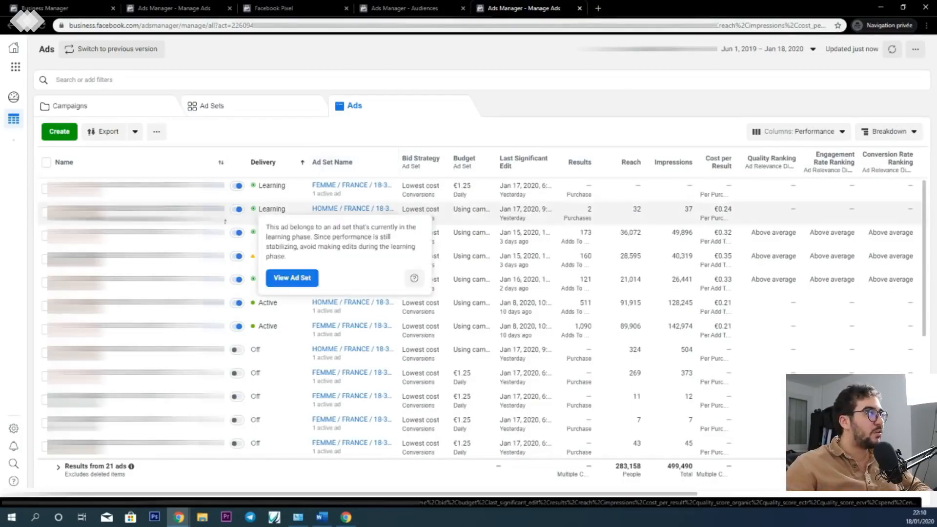
scroll(371, 258, down, 4)
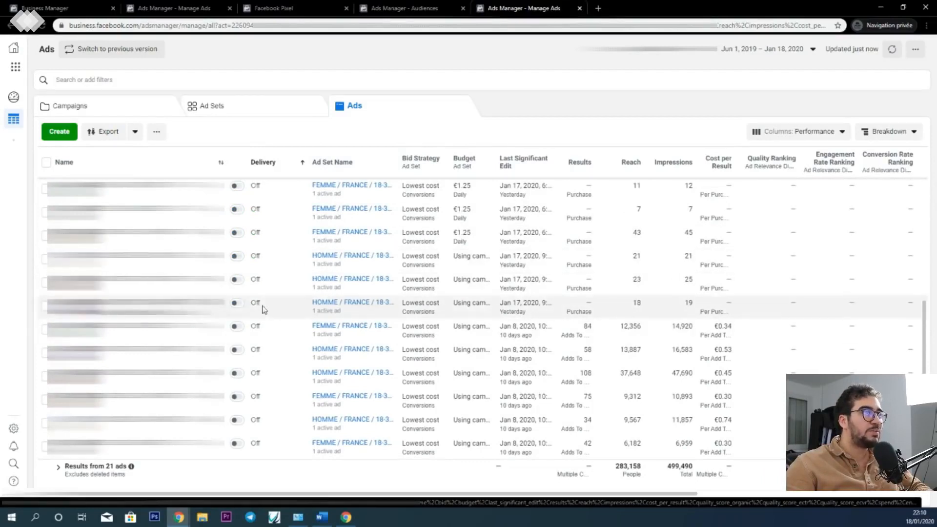
scroll(265, 312, up, 4)
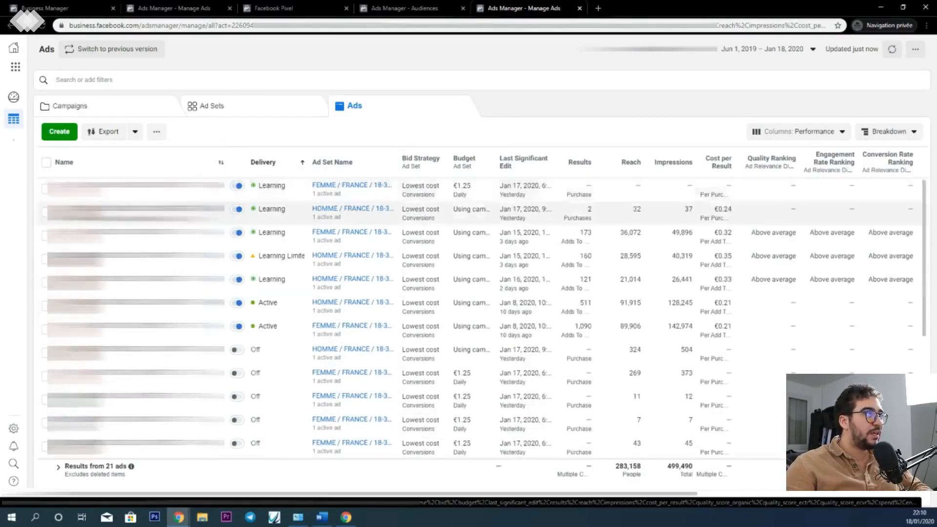
- Return to the campaign level and examine budget, results, cost per result, amount spent, link clicks and website purchases
click(122, 114)
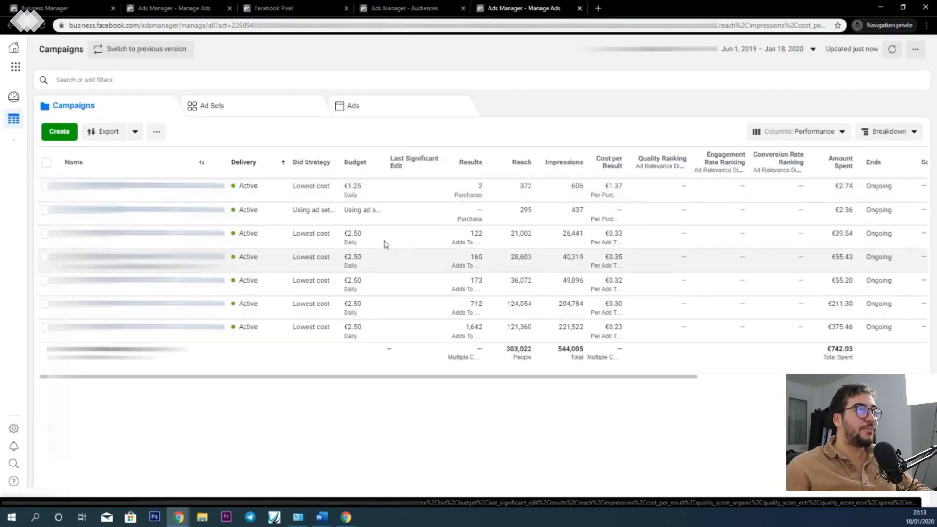
drag(512, 375, 531, 377)
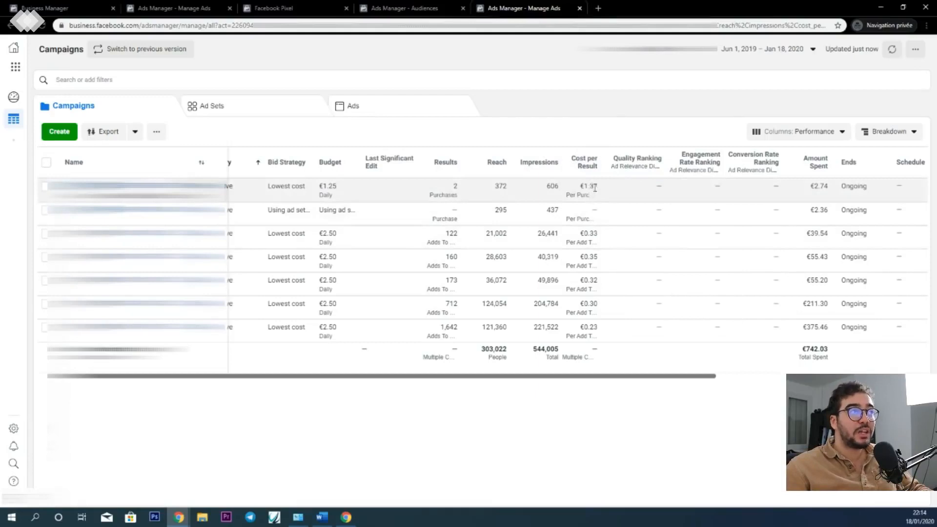
mouse_move(594, 172)
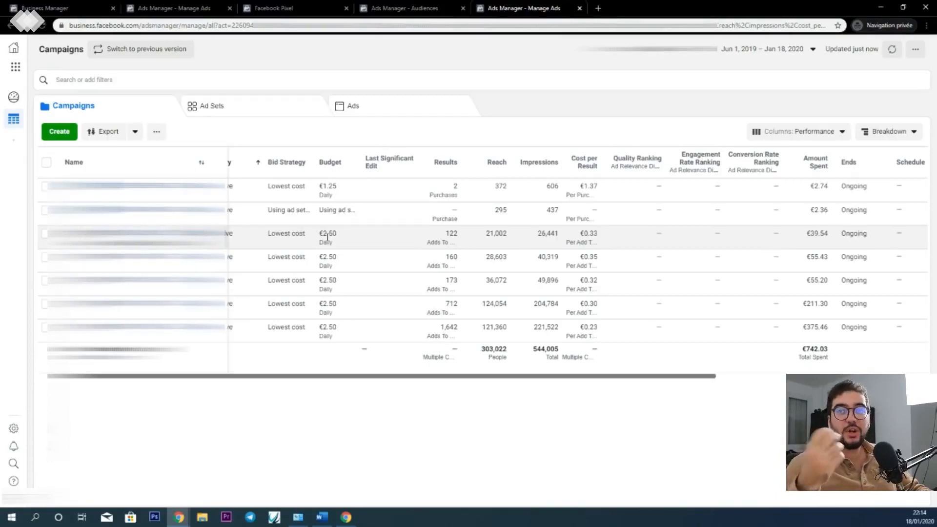
scroll(327, 237, right, 3)
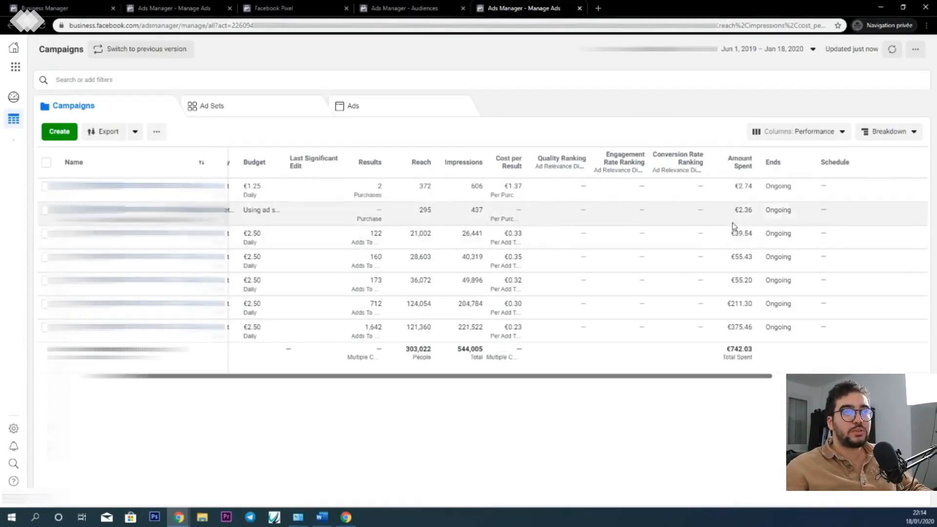
drag(702, 382, 865, 368)
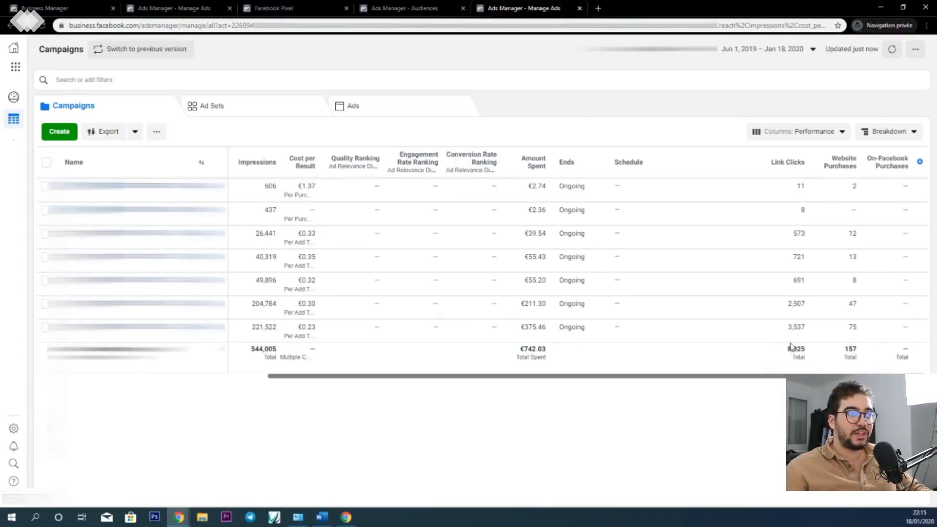
- Show the ad sets and examine their learning phase details, reach, impressions, amount spent and schedule
click(224, 108)
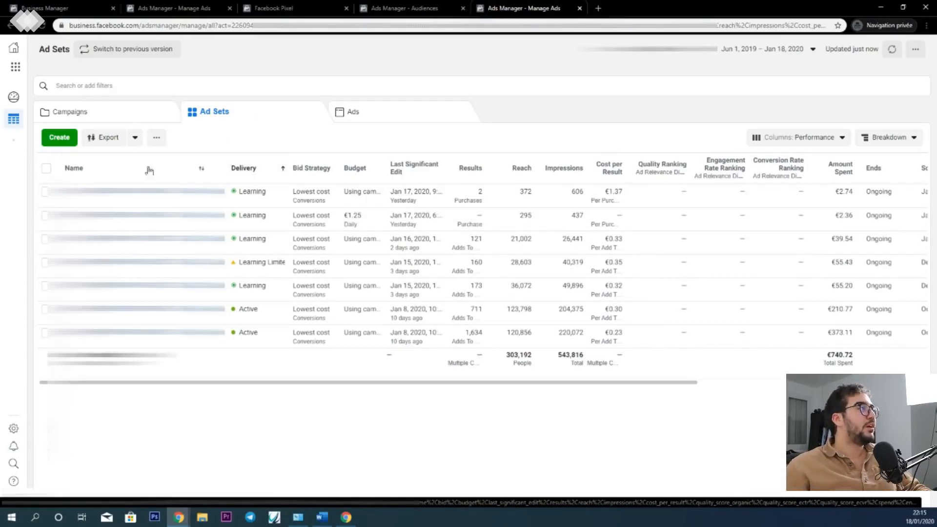
mouse_move(263, 252)
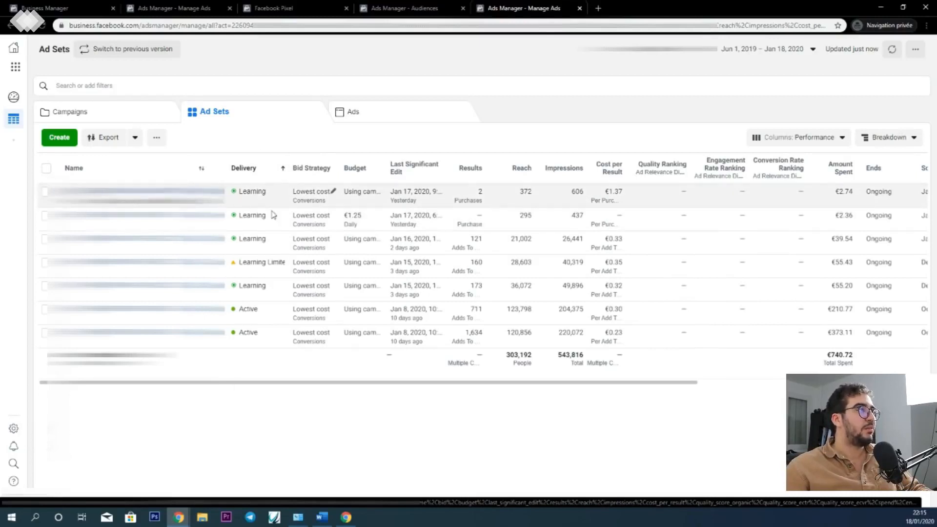
mouse_move(272, 215)
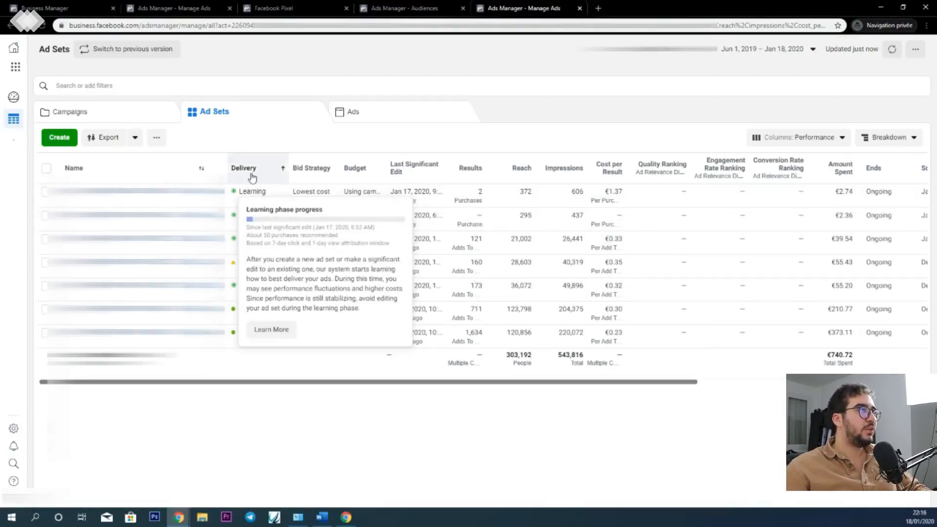
mouse_move(254, 191)
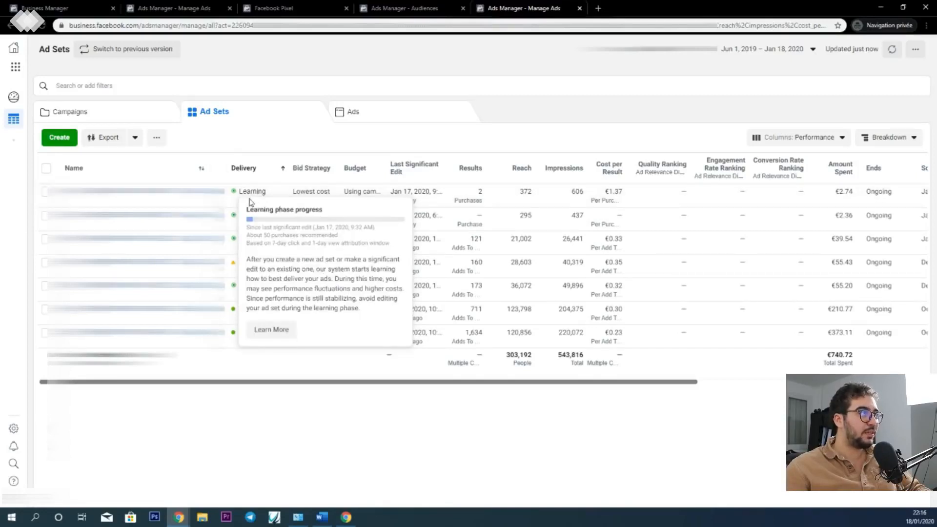
mouse_move(263, 300)
mouse_move(276, 270)
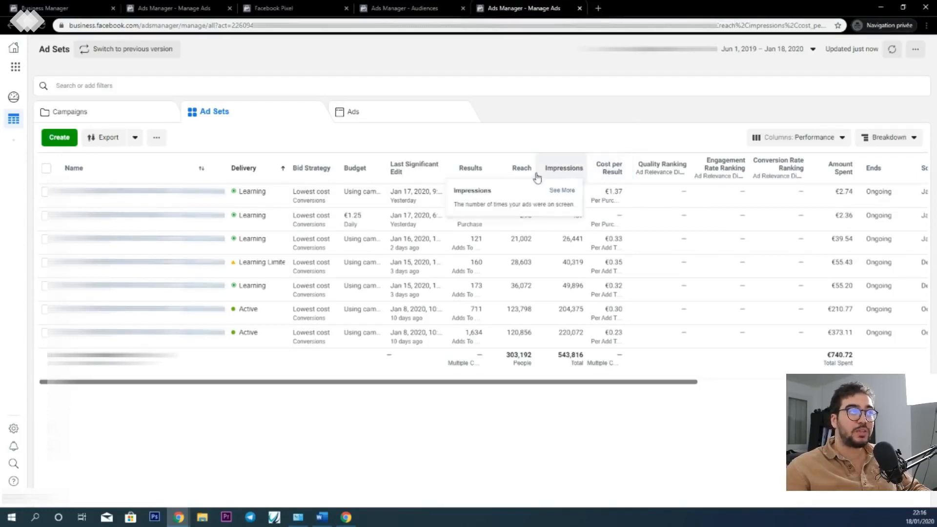
drag(607, 385, 724, 389)
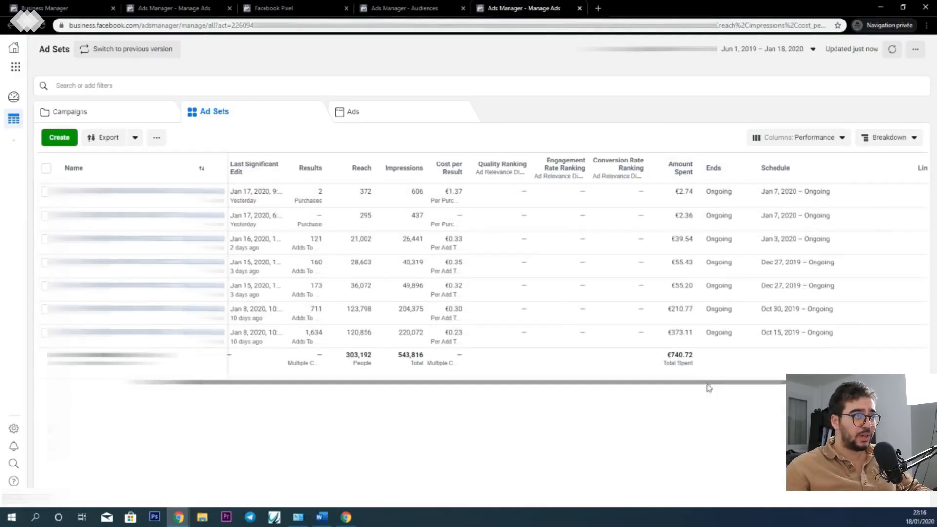
drag(707, 387, 590, 387)
- Go down to the ad level and compare the running ads with those switched off
click(377, 120)
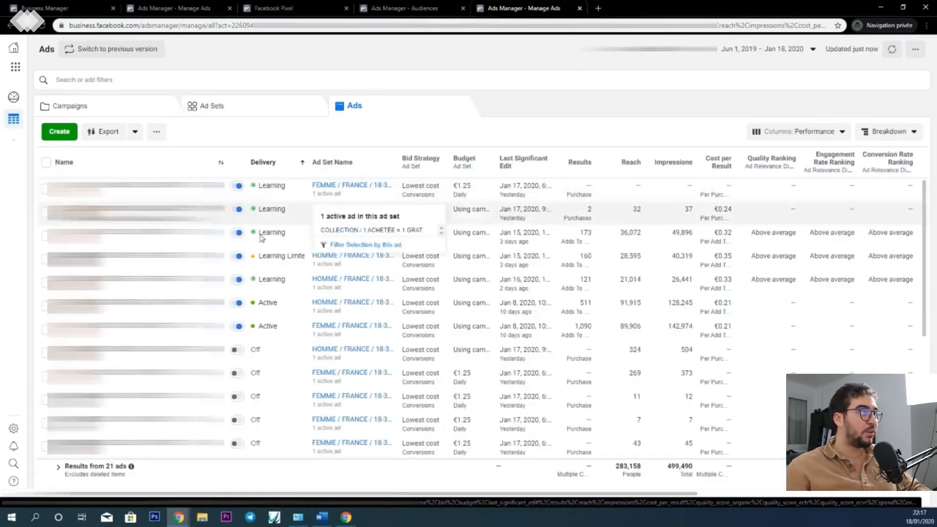
scroll(248, 259, down, 4)
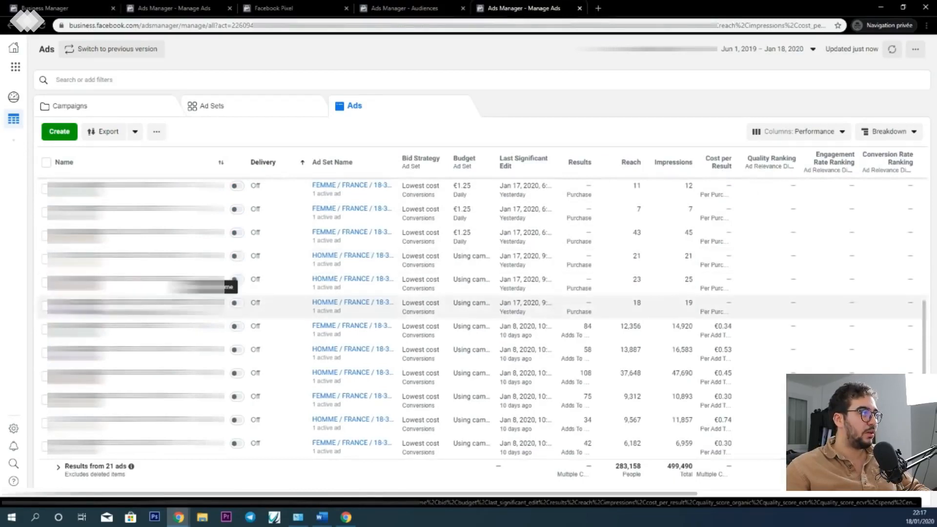
scroll(239, 350, up, 4)
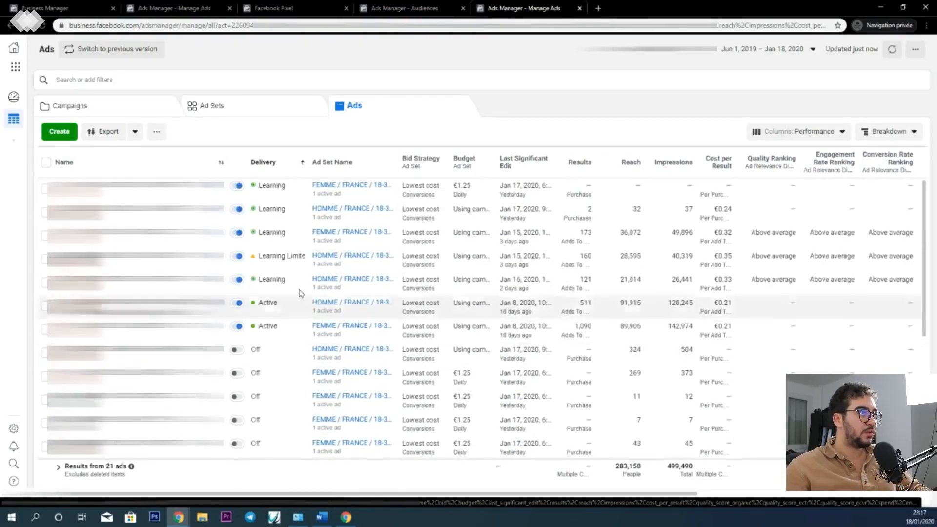
scroll(256, 376, down, 4)
scroll(249, 362, up, 4)
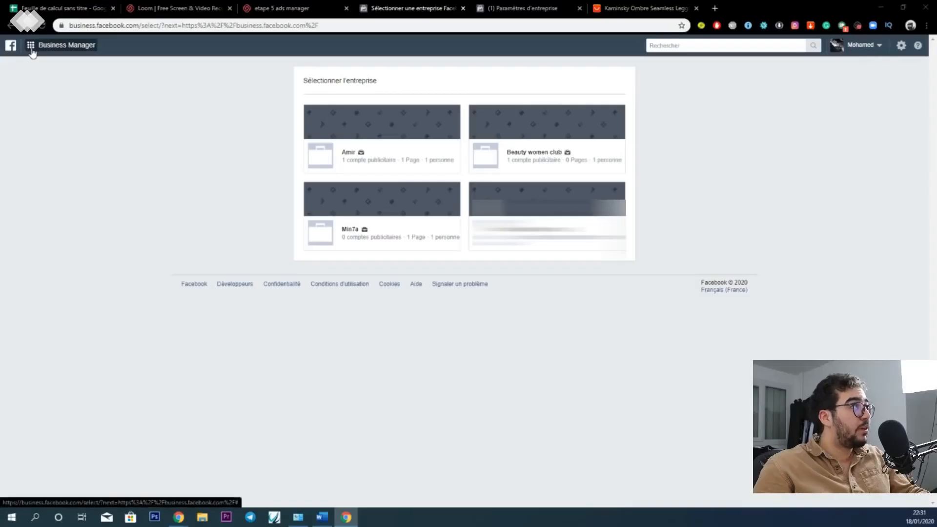
- Open Gestionnaire de publicités from the business selection page and dismiss the ad blocker notice
click(31, 48)
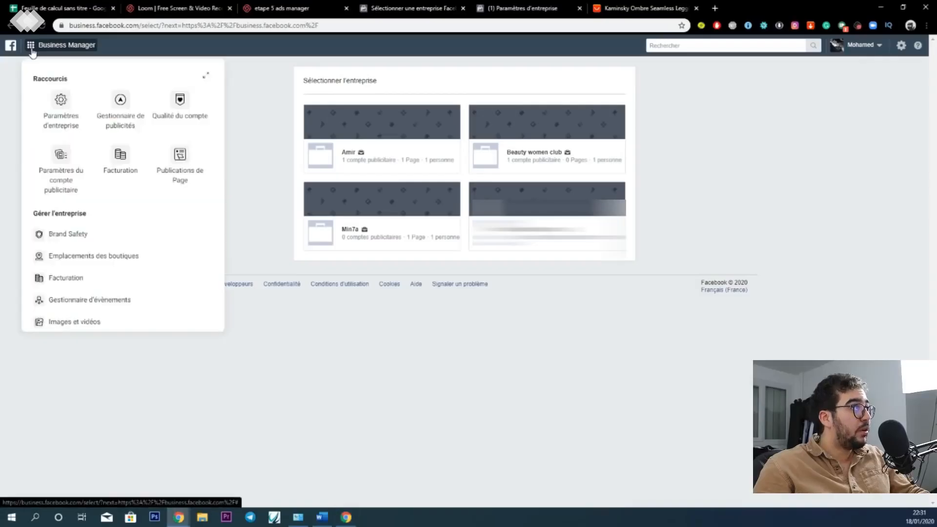
click(121, 107)
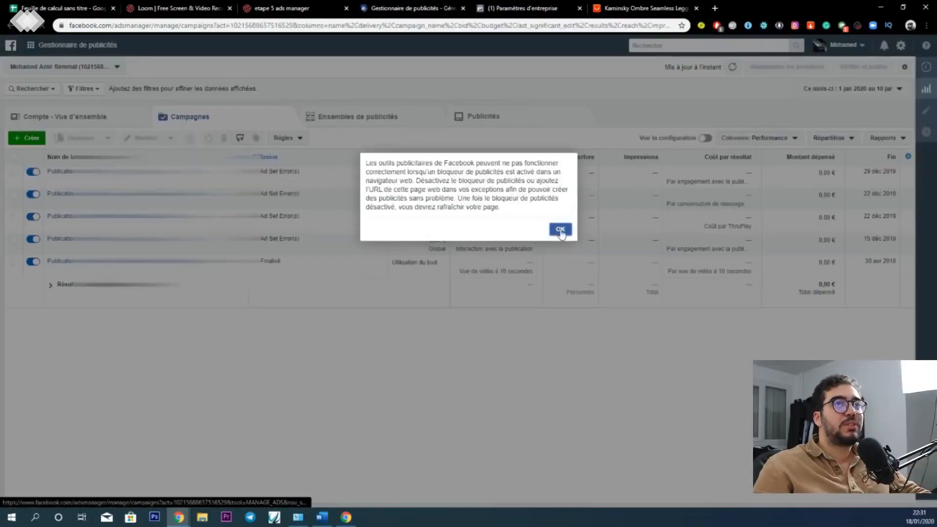
click(561, 230)
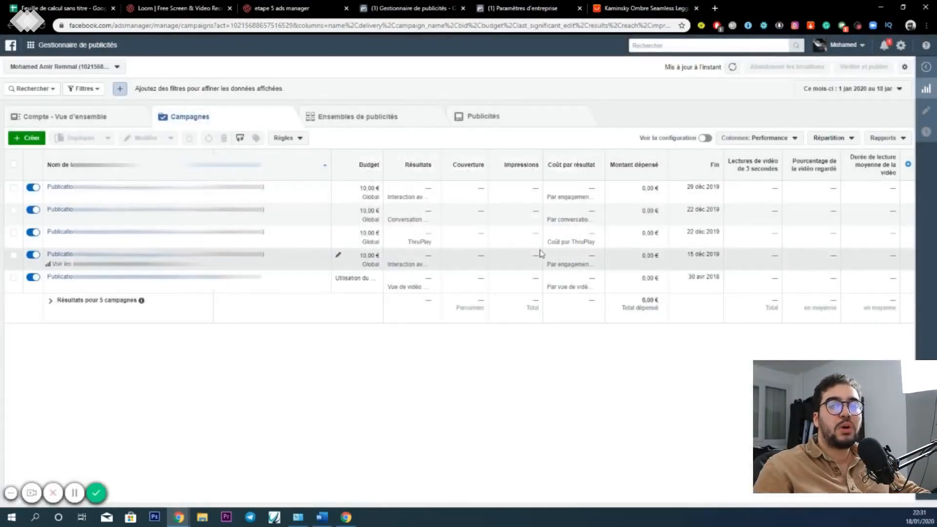
- Create a new campaign with the Conversions objective and name it "CONVERSION VERSION 1"
click(29, 140)
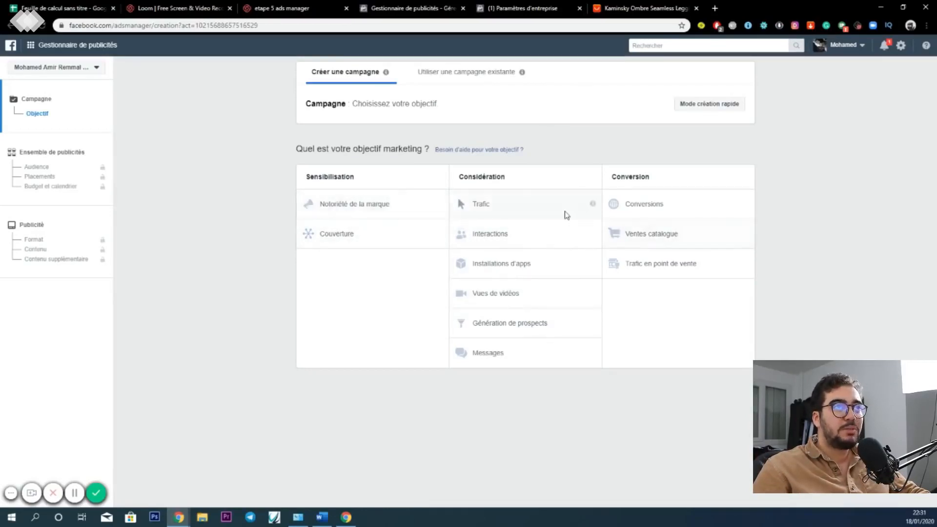
click(641, 206)
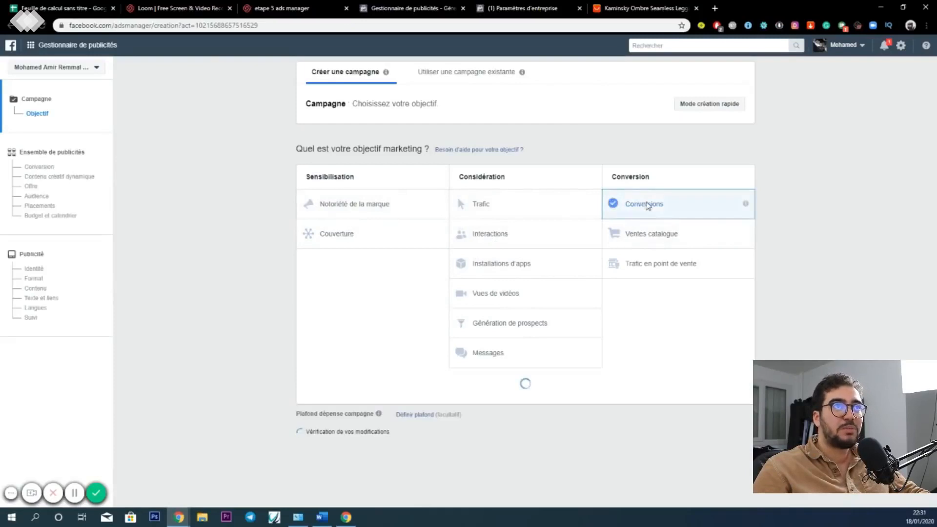
scroll(474, 354, down, 4)
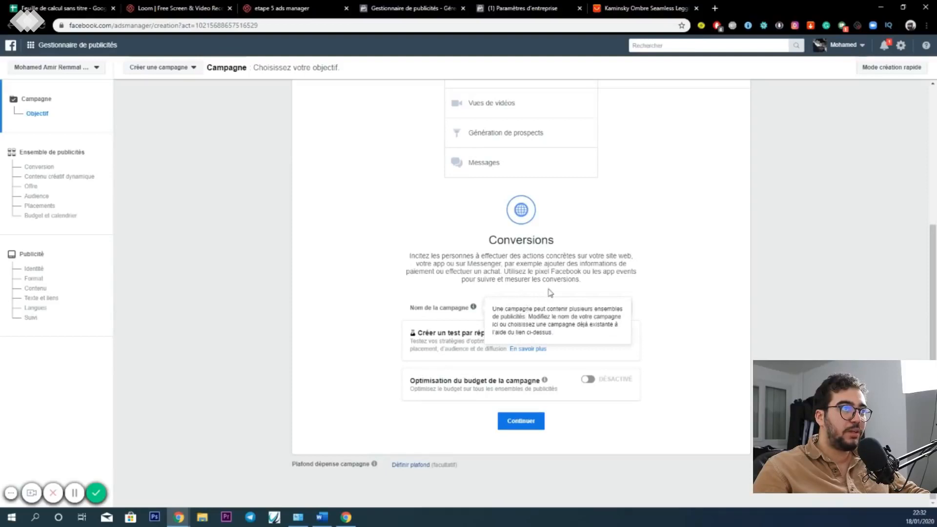
double_click(528, 308)
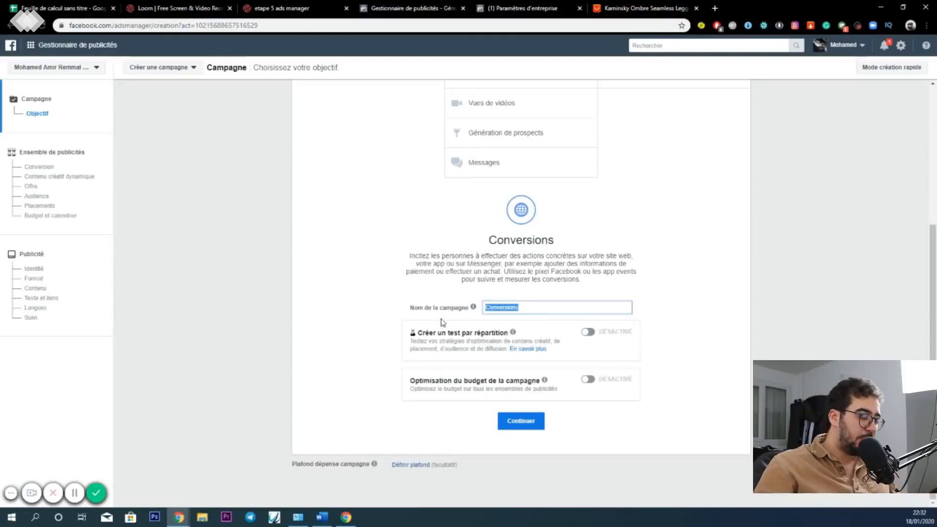
text(conversio)
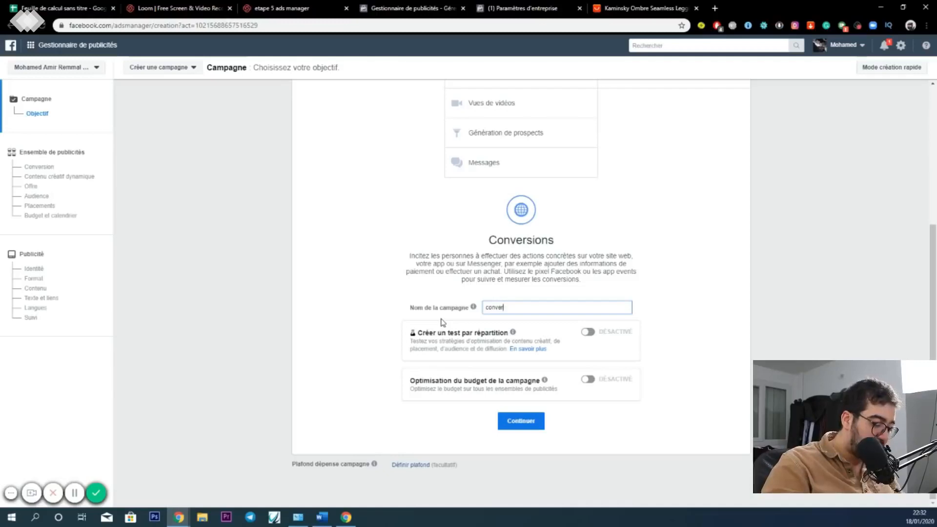
key(BackSpace)
key(BackSpace)
key(BackSpace)
key(BackSpace)
key(BackSpace)
key(BackSpace)
key(BackSpace)
text(CONVERSION VERSION 1)
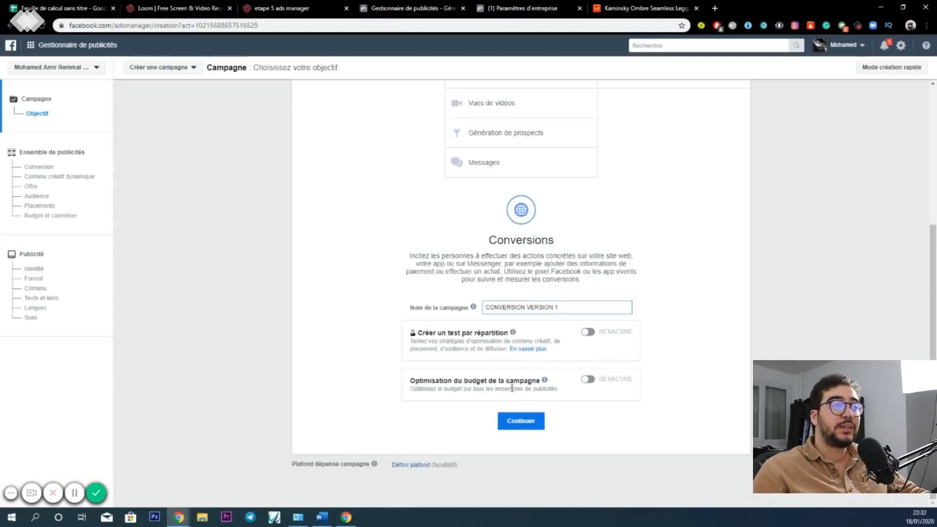
- Turn on campaign budget optimisation and choose Budget quotidien as the campaign budget type
click(586, 381)
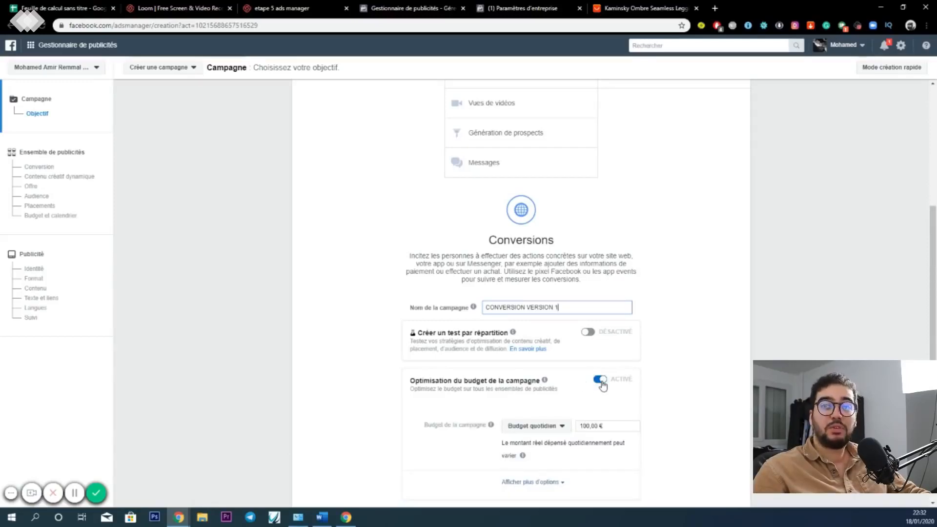
scroll(603, 386, down, 2)
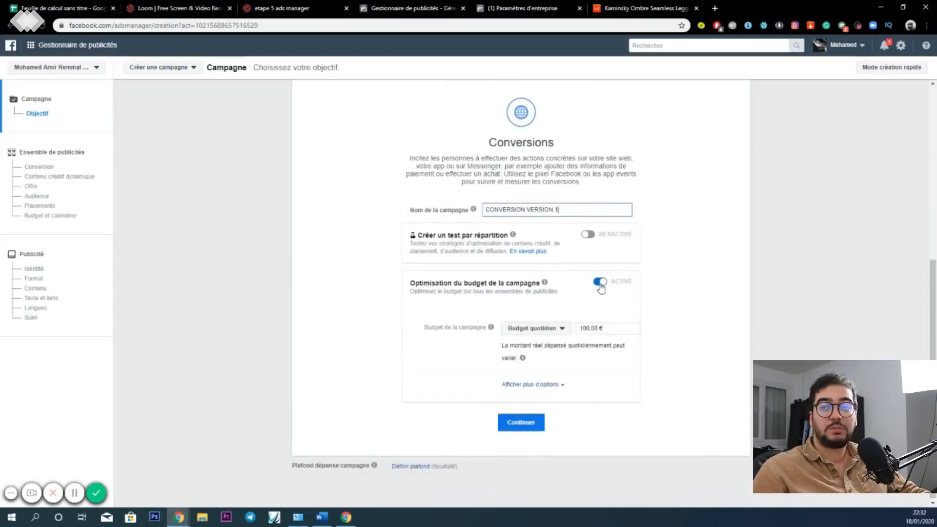
click(562, 332)
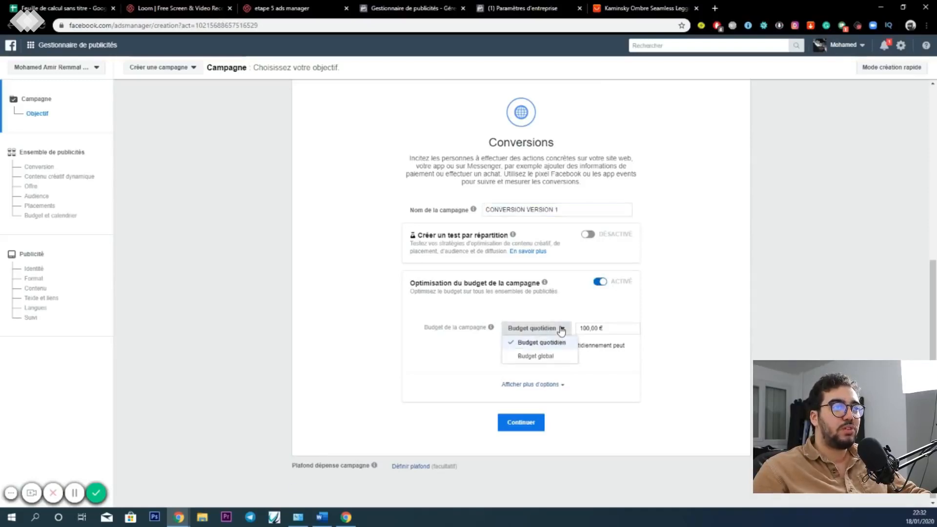
click(565, 343)
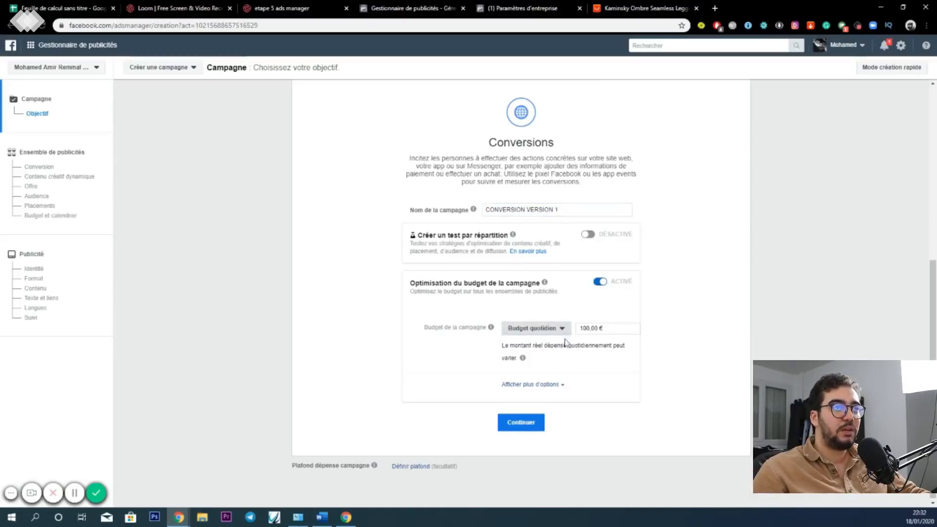
- Set the daily campaign budget to 15,00 € and continue to the ad set settings
click(591, 328)
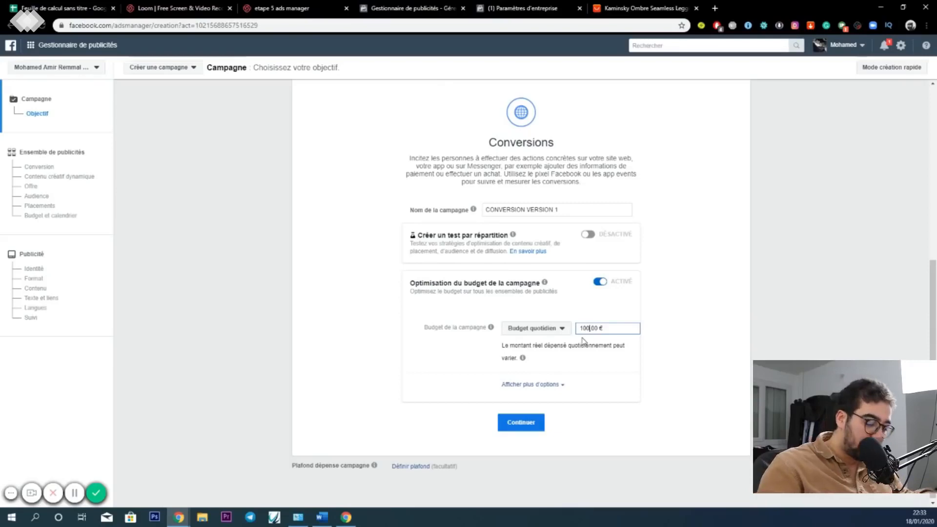
key(BackSpace)
key(BackSpace)
key(BackSpace)
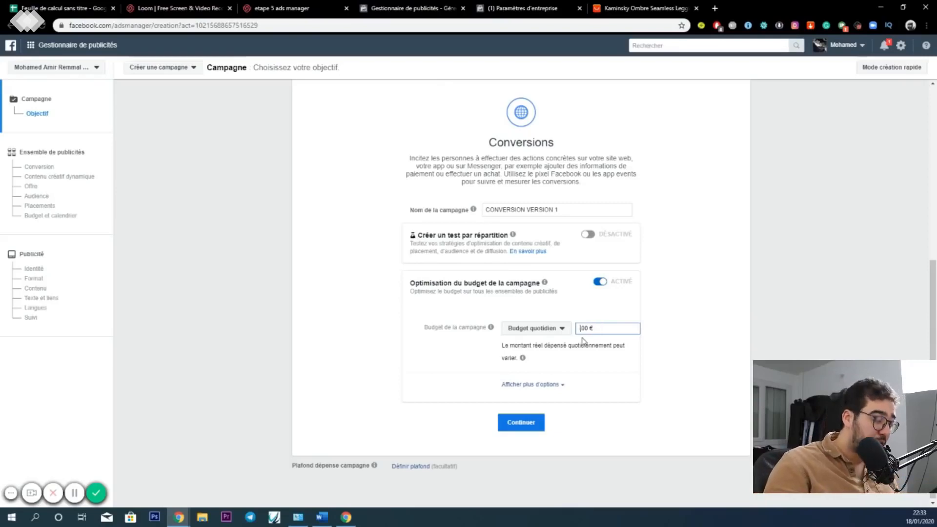
text(80)
key(BackSpace)
key(BackSpace)
text(15)
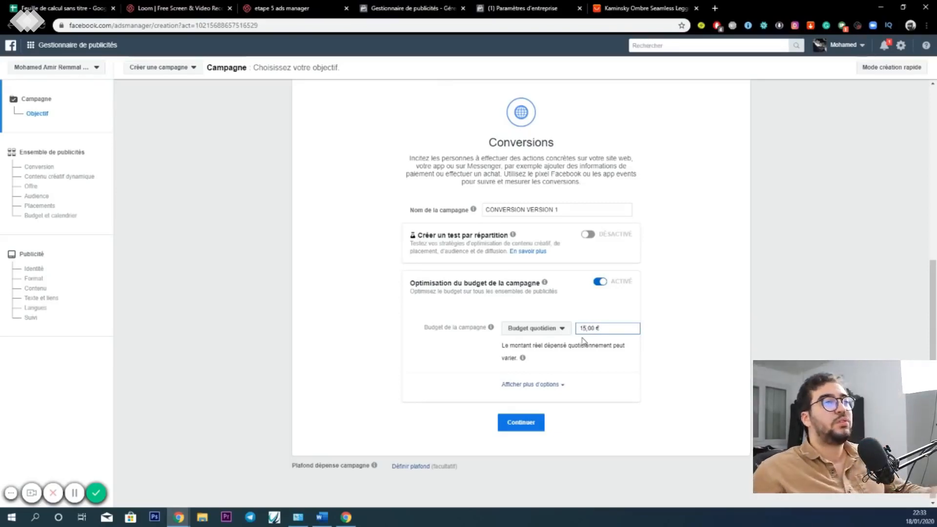
click(518, 425)
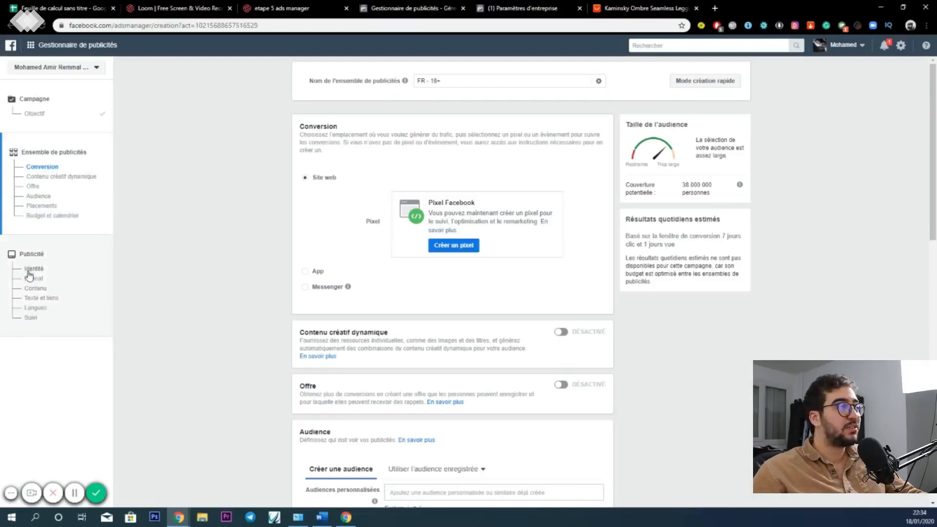
- Review the ad set's conversion and audience sections and check which custom or lookalike audiences are available
scroll(366, 259, down, 5)
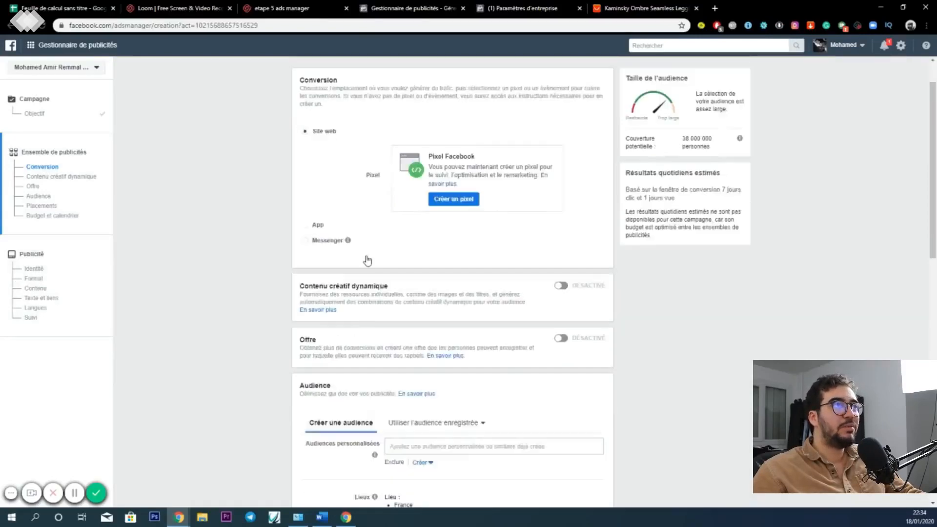
scroll(425, 288, down, 3)
scroll(394, 277, up, 8)
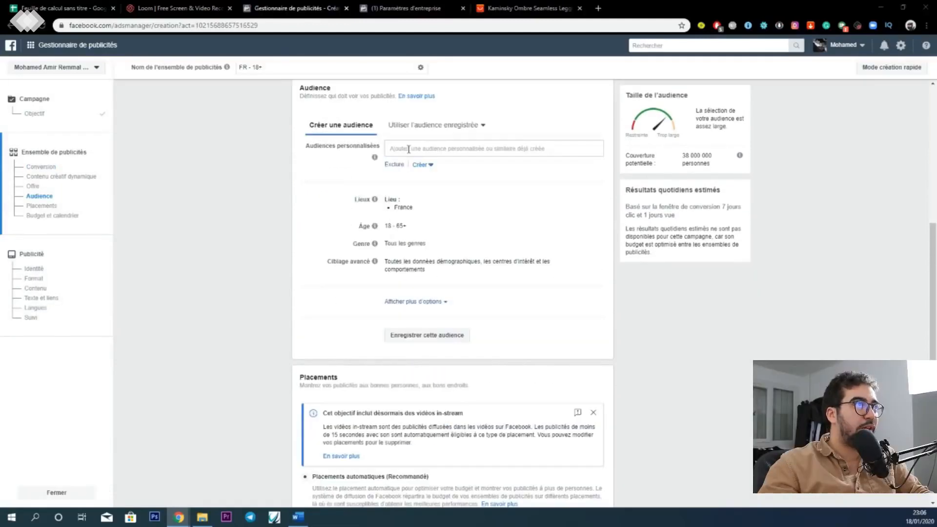
click(408, 149)
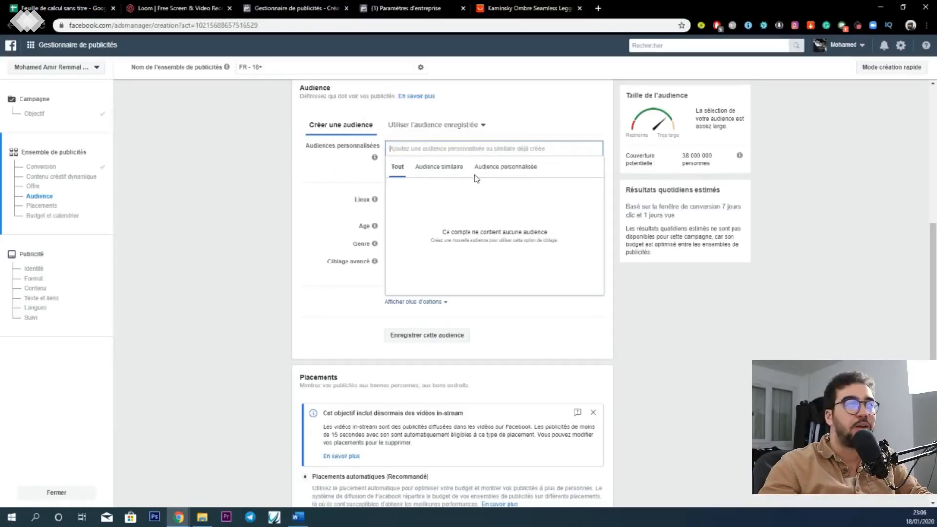
click(315, 168)
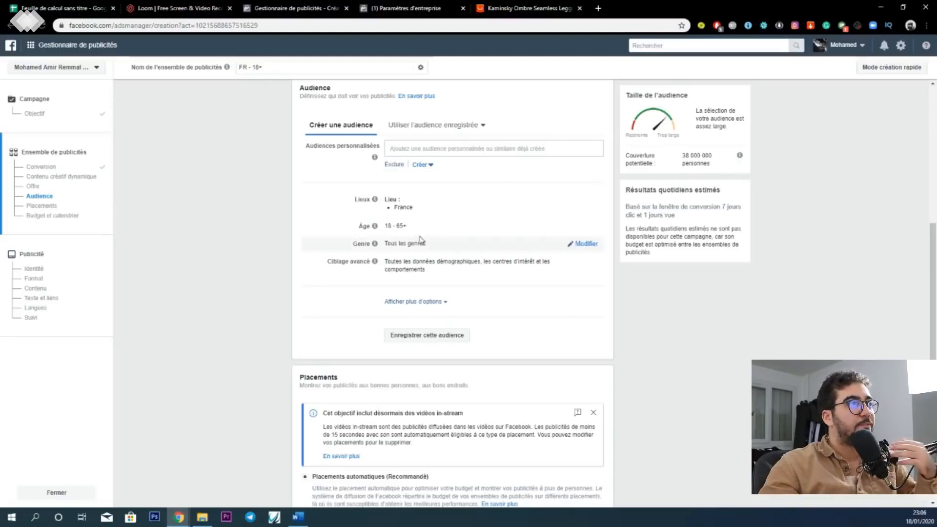
- Restrict the audience to women by setting the maximum age to 35 and the gender to Femmes
click(579, 226)
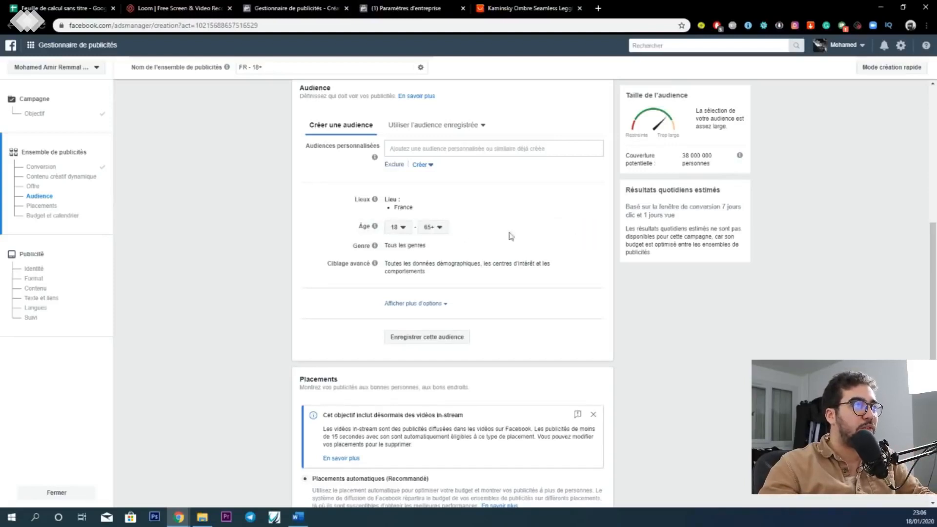
click(438, 229)
scroll(440, 247, up, 12)
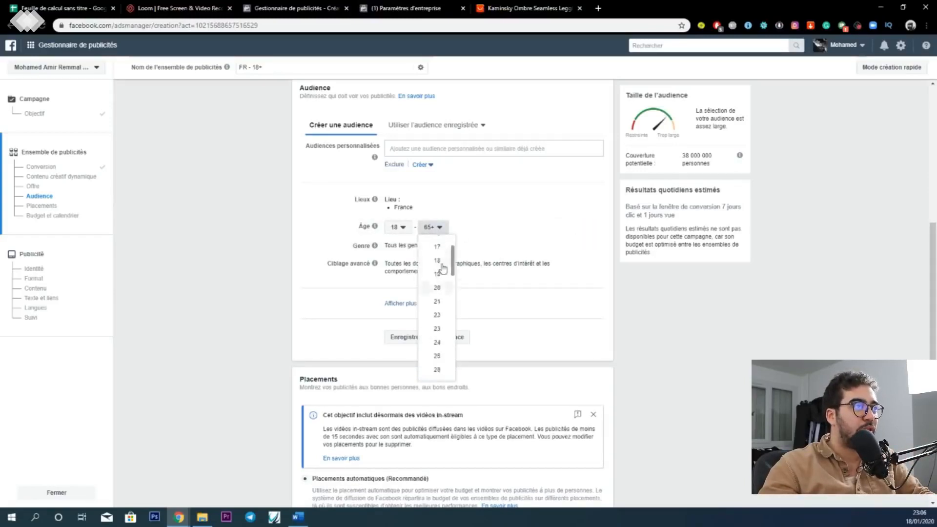
scroll(435, 278, down, 4)
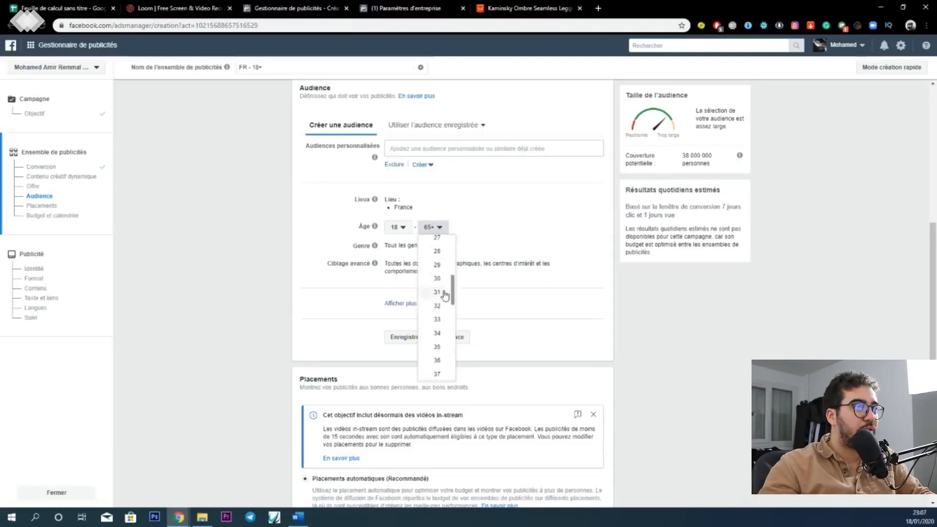
click(436, 346)
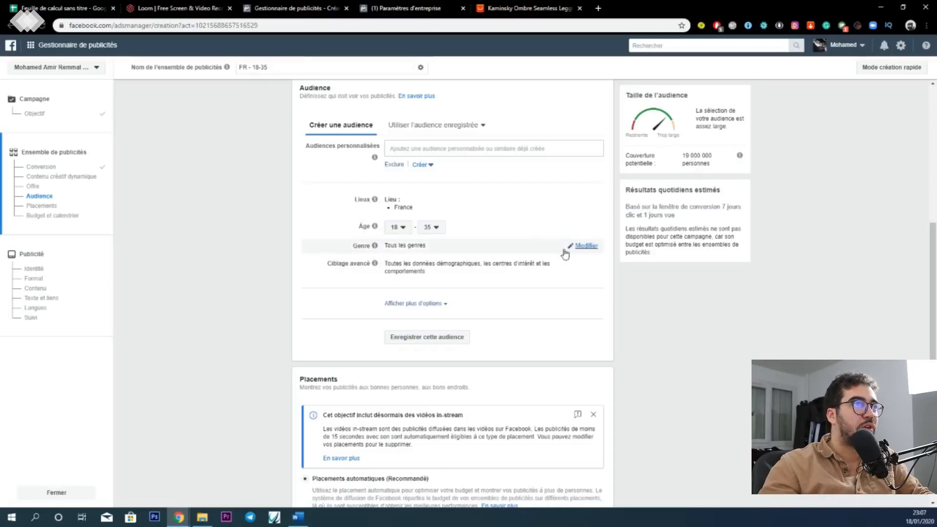
click(576, 247)
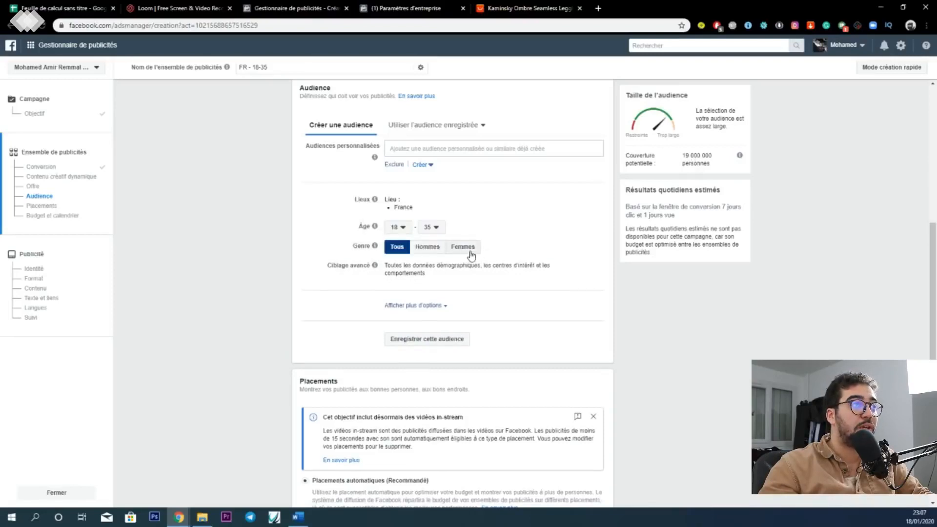
click(471, 253)
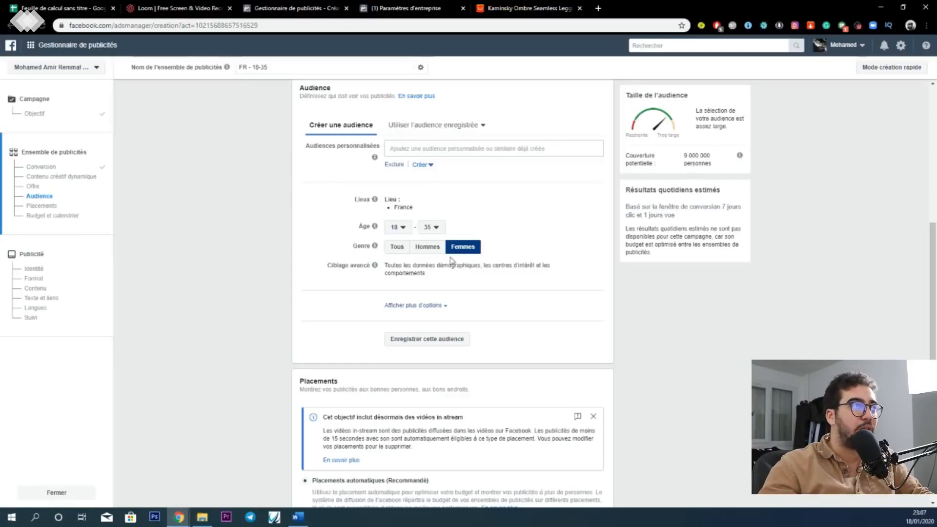
- Open the audience's detailed targeting for editing and include people interested in Fashion
scroll(450, 261, down, 2)
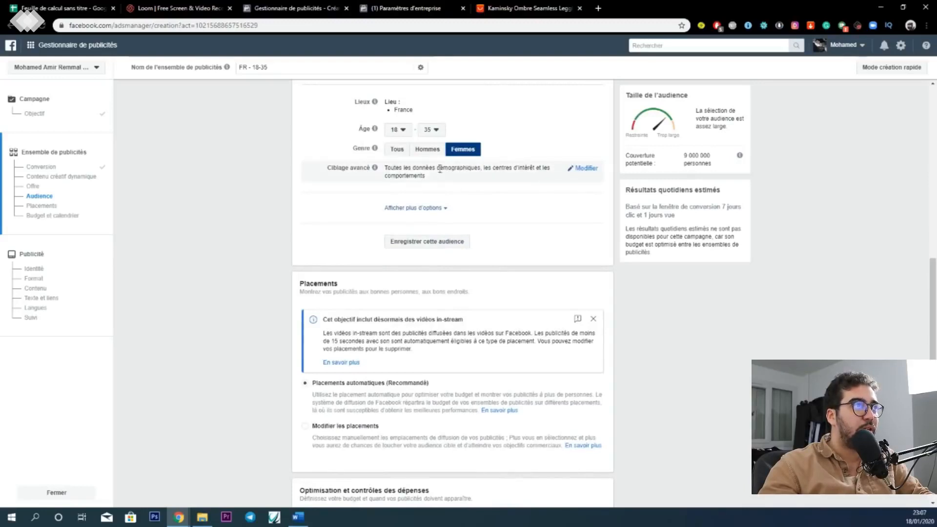
click(581, 169)
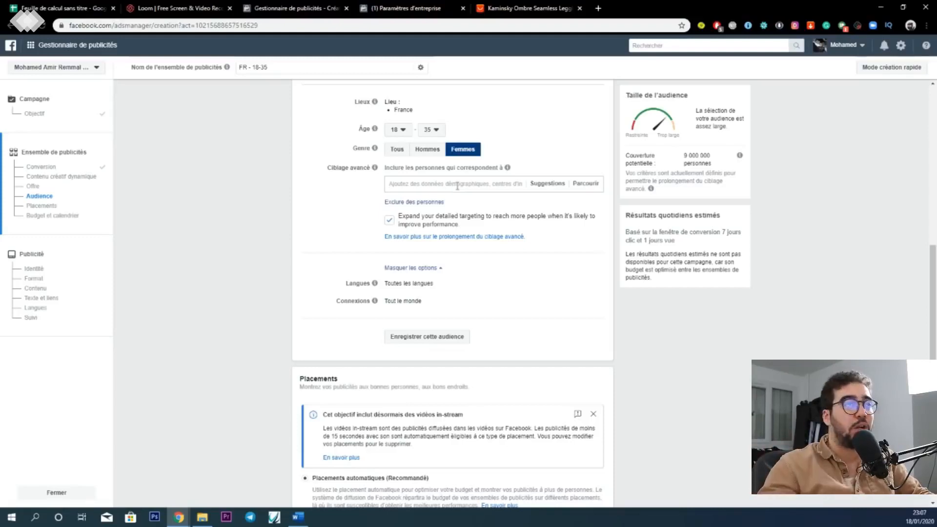
text(FASH)
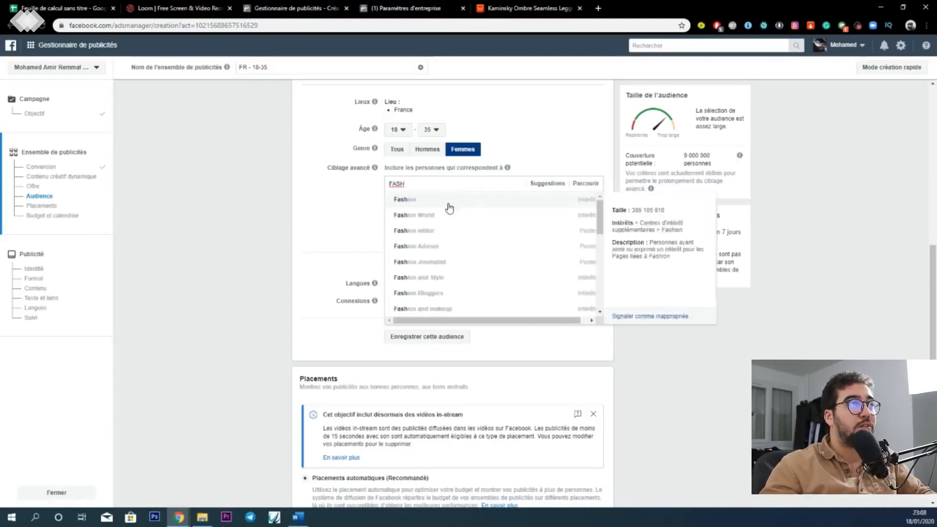
click(449, 200)
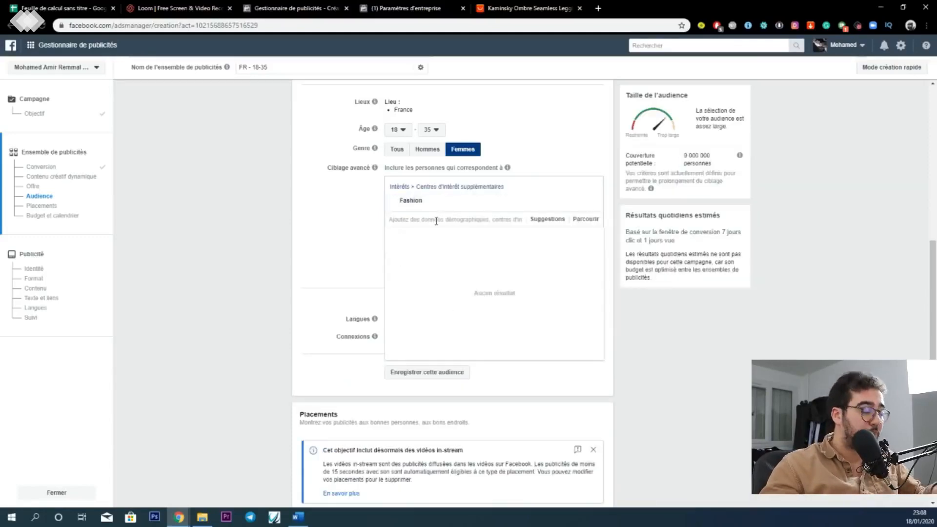
- Find the Sports Wear interest by searching for "SPORT WEAR" and add it to the detailed targeting
text(SPO)
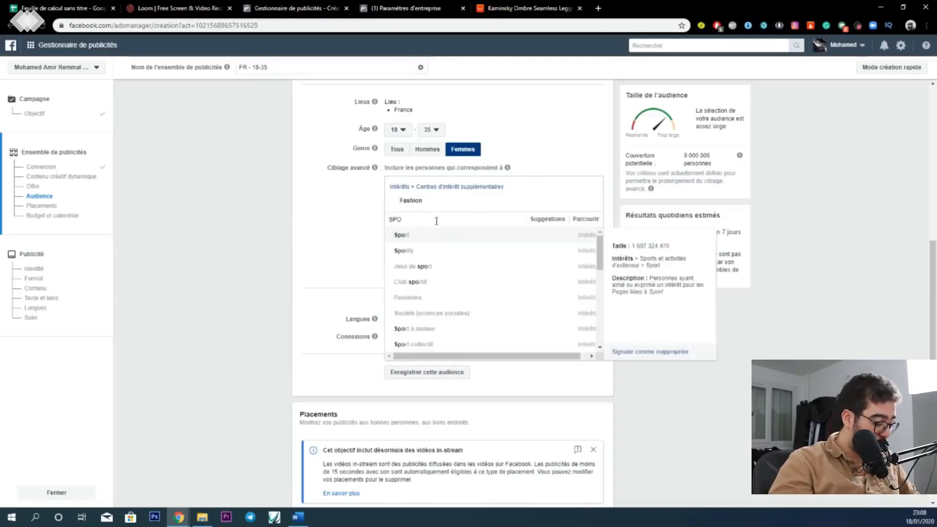
text(RTWEA)
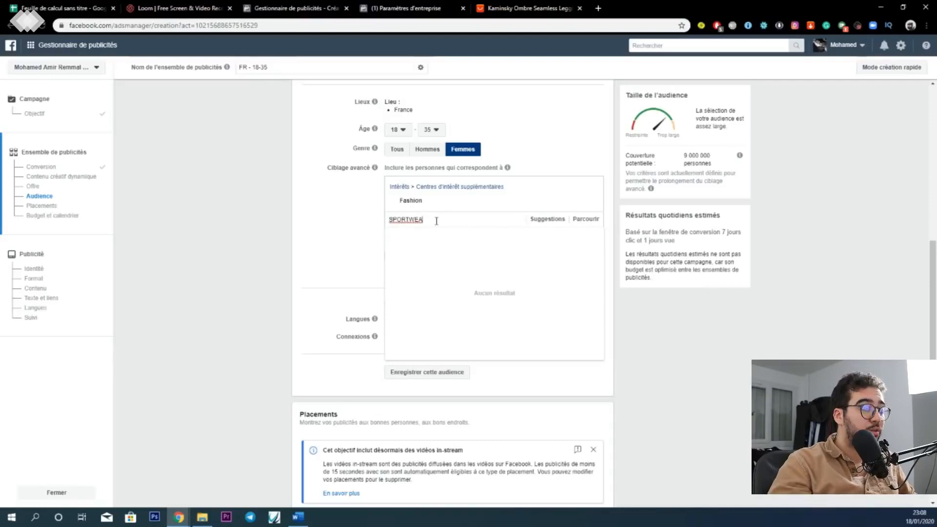
key(BackSpace)
key(BackSpace)
key(BackSpace)
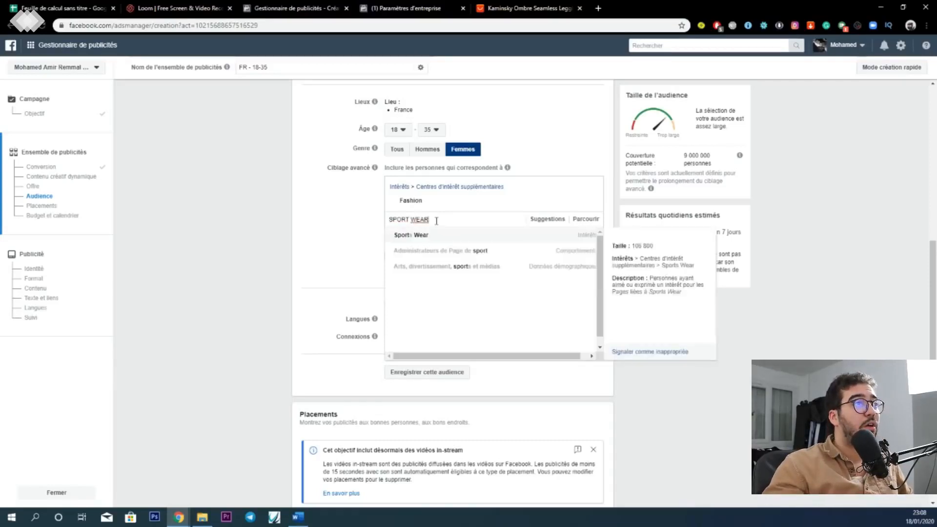
click(432, 236)
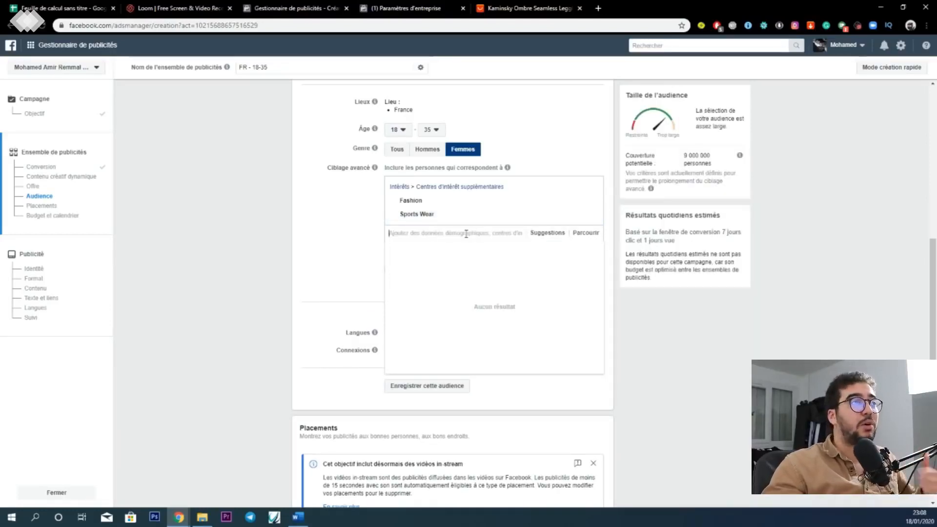
- Try to find a "GYM SHARK" interest for the detailed targeting and clear the search
text(GYM SHARK)
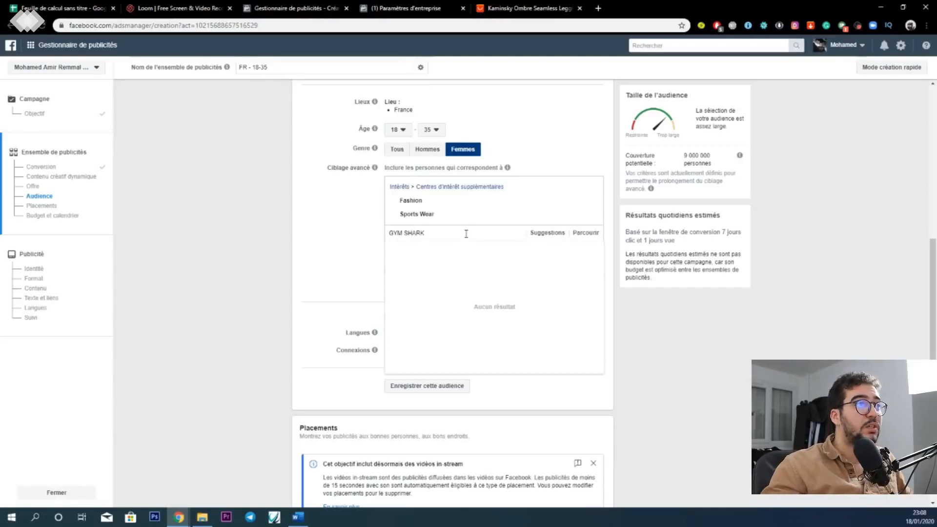
key(ctrl+a)
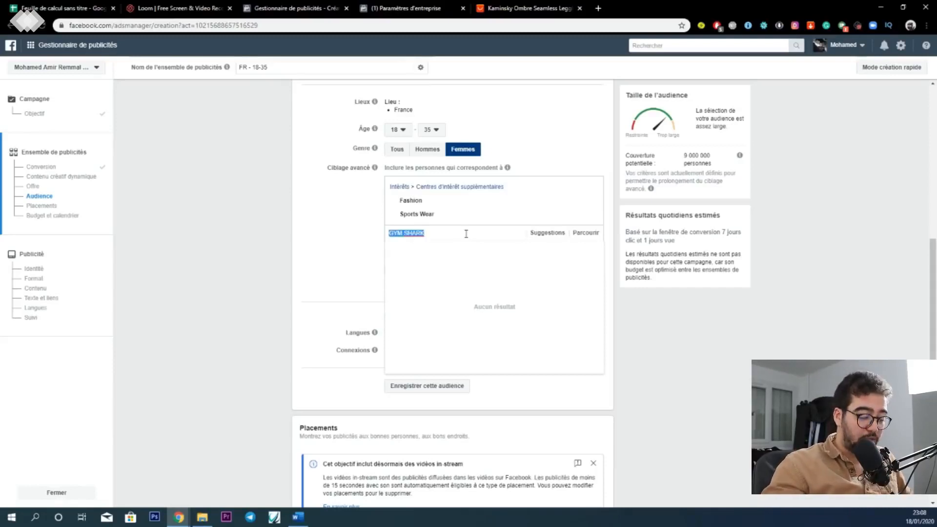
key(BackSpace)
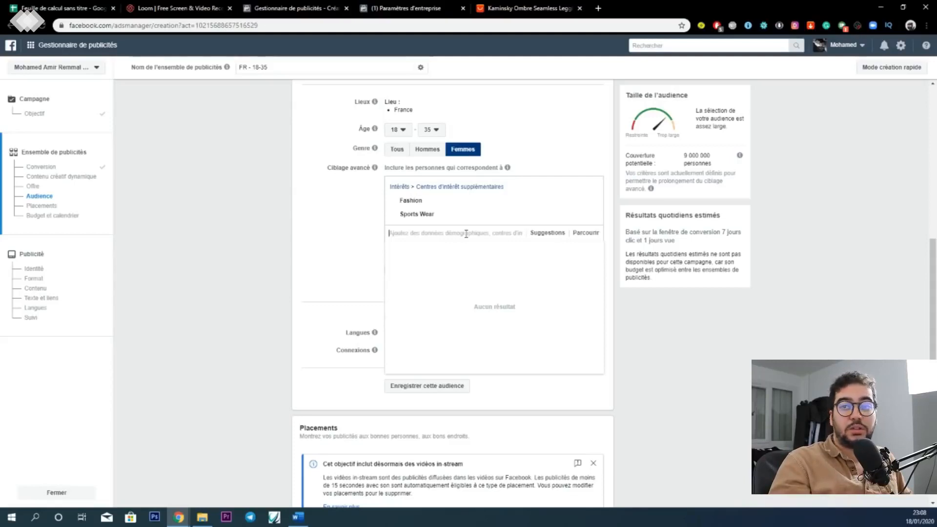
- Add the Nike, Adidas and Legging interests to the audience's detailed targeting
text(Ni)
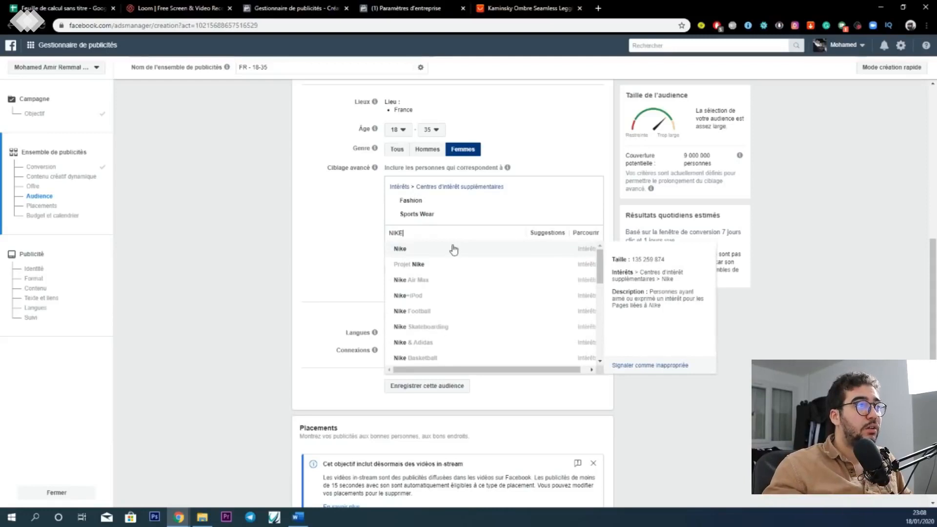
click(453, 249)
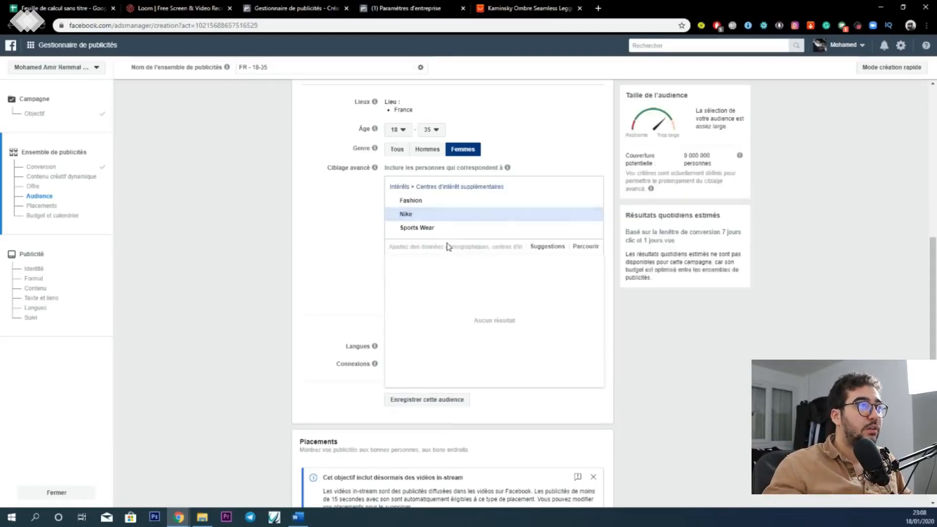
text(ADIDAD)
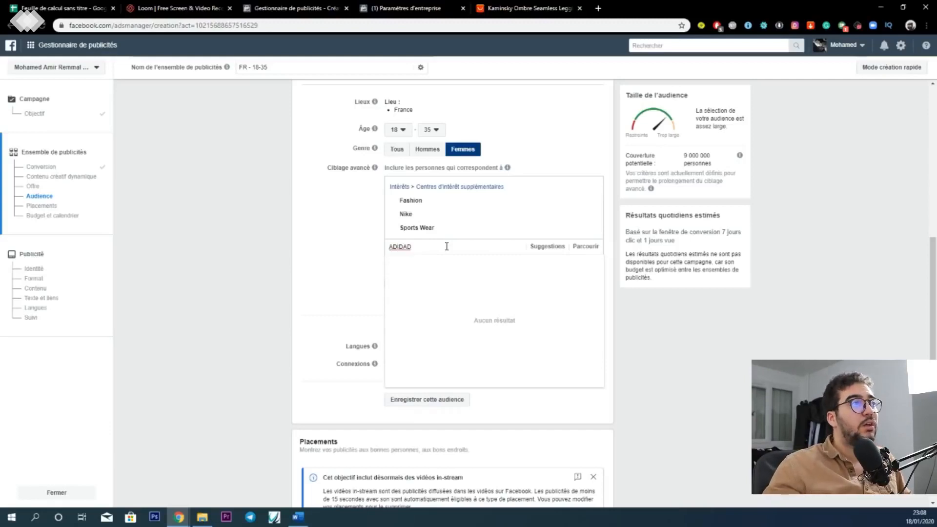
click(447, 246)
double_click(447, 246)
text(adidas)
click(442, 261)
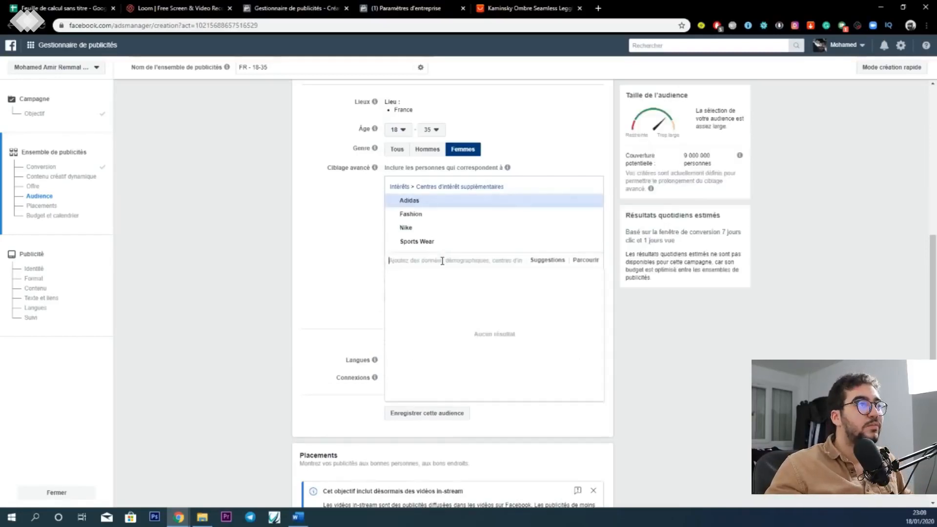
text(LEGGINS)
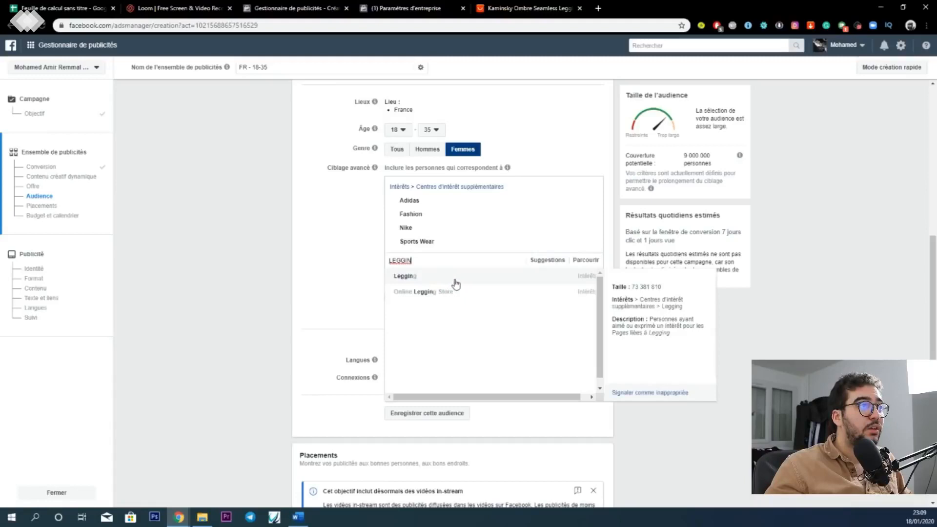
click(444, 278)
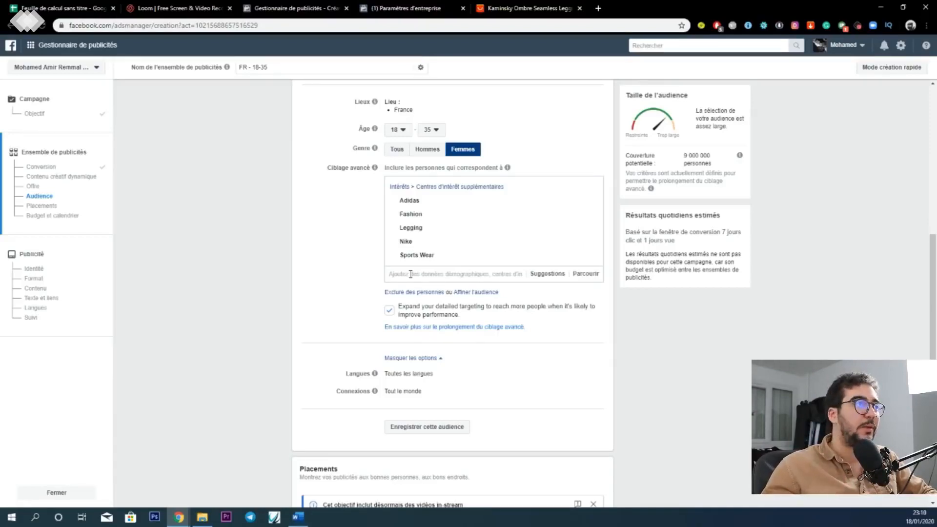
- Restrict the audience's languages to Français (France)
scroll(411, 274, down, 4)
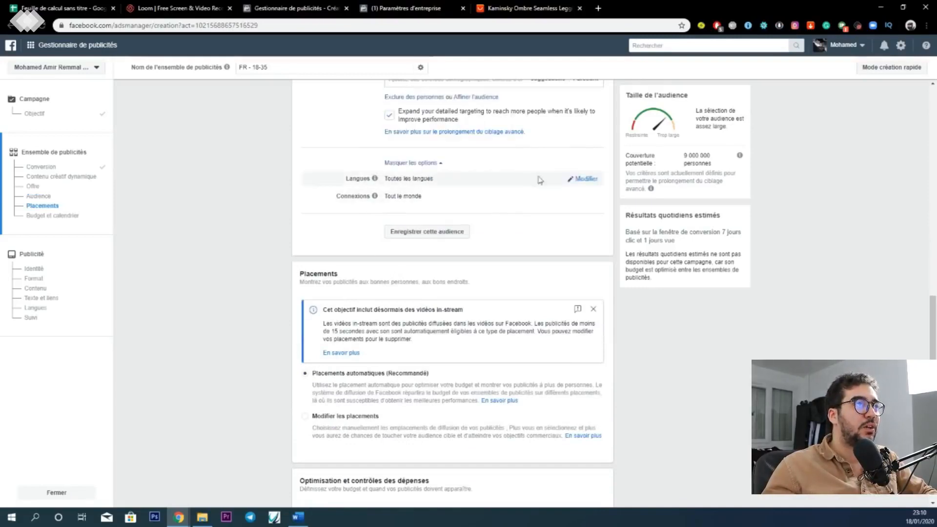
click(583, 179)
click(510, 181)
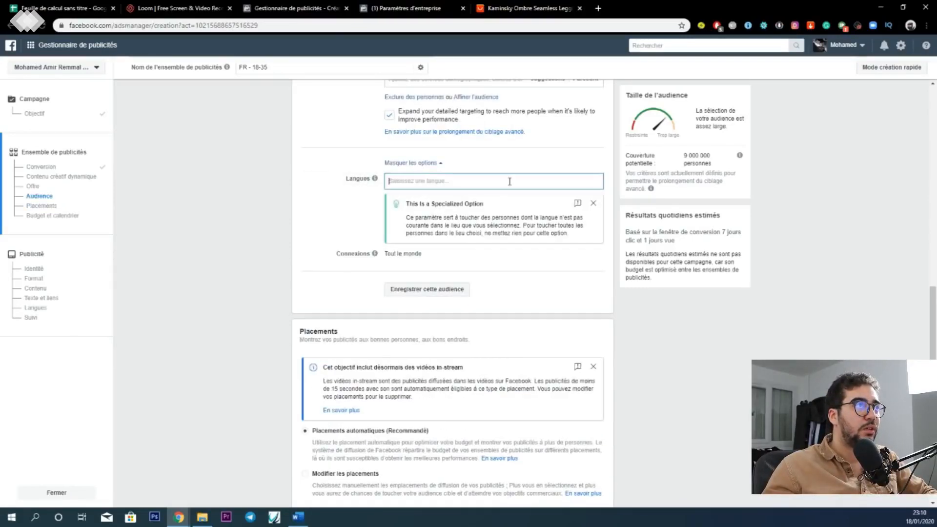
text(FRAN)
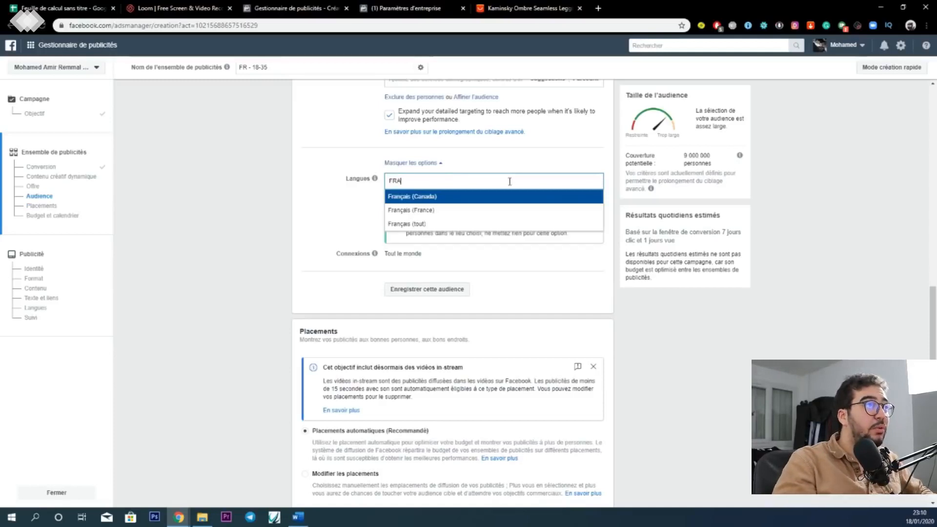
click(432, 211)
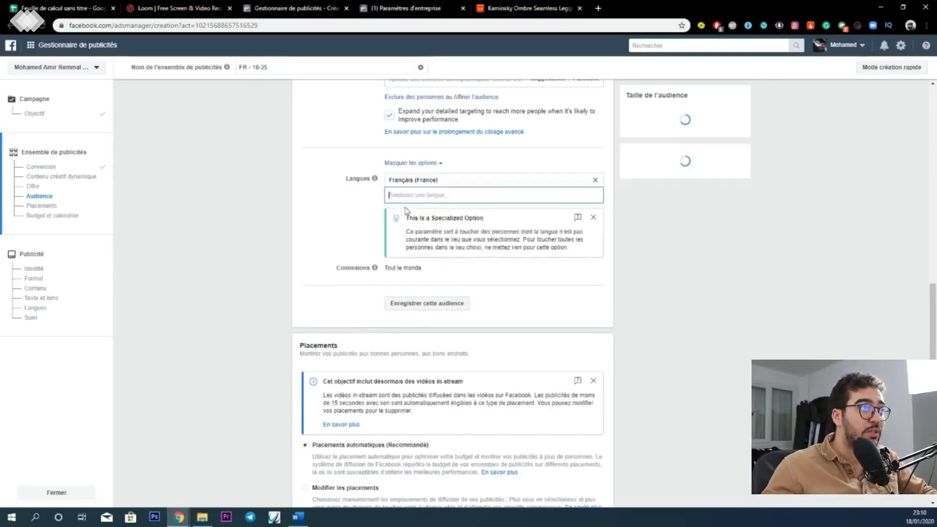
- Open the audience's connections for editing and look through the available connection types without adding one
scroll(359, 215, down, 2)
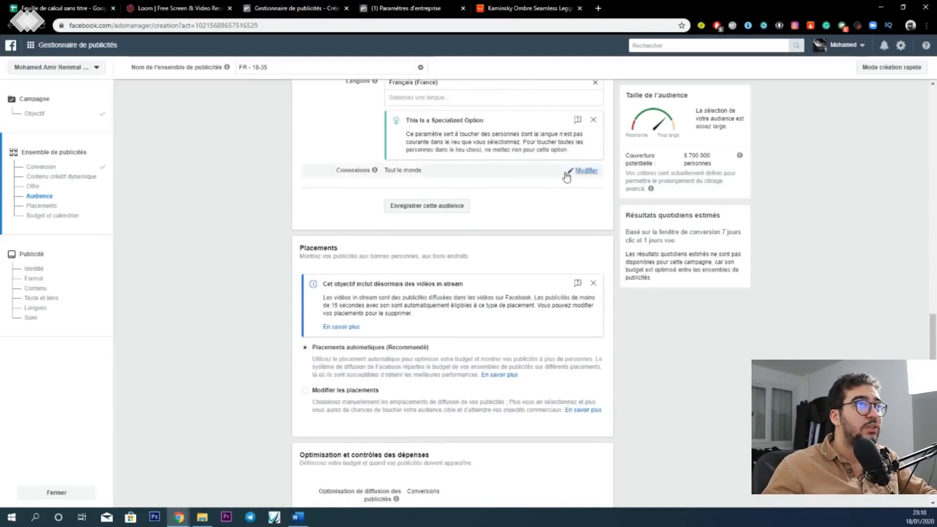
click(571, 174)
click(461, 177)
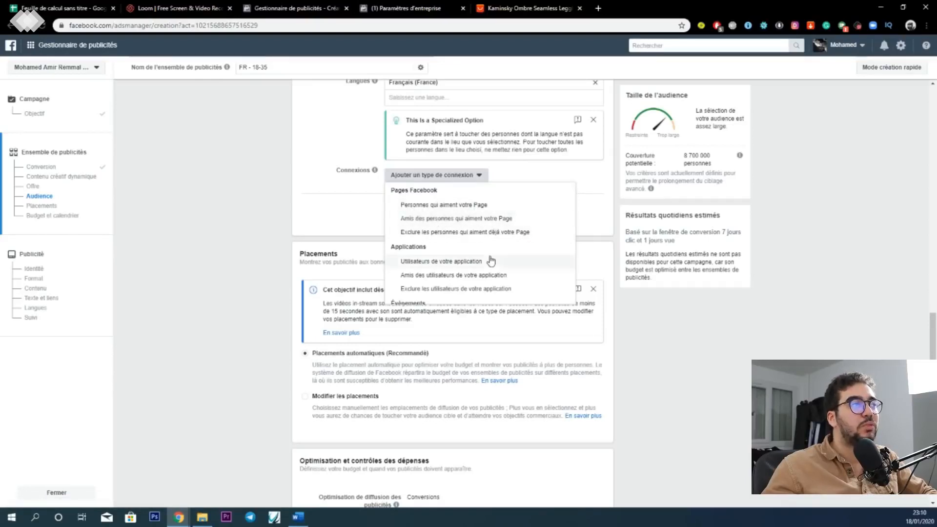
scroll(491, 261, down, 2)
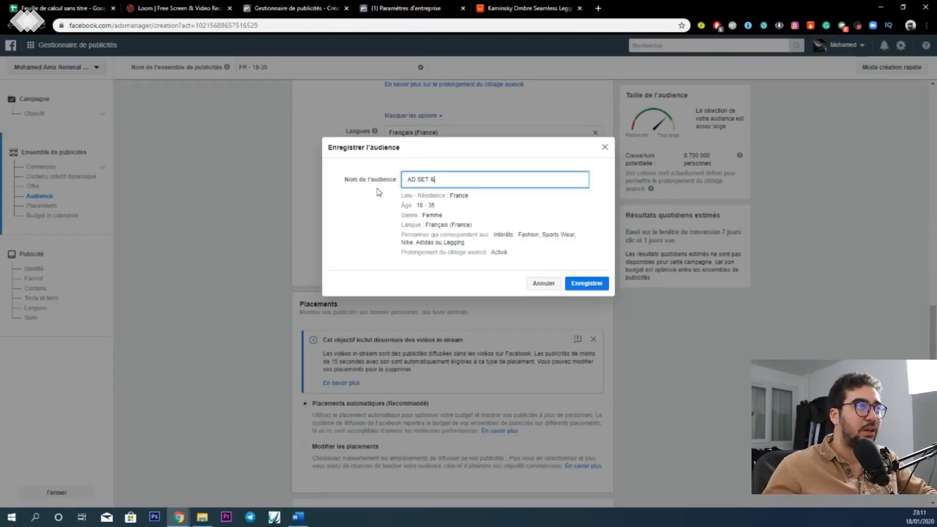
- Save the audience under the name AD SET 1 and continue to the ad settings
key(BackSpace)
text(1)
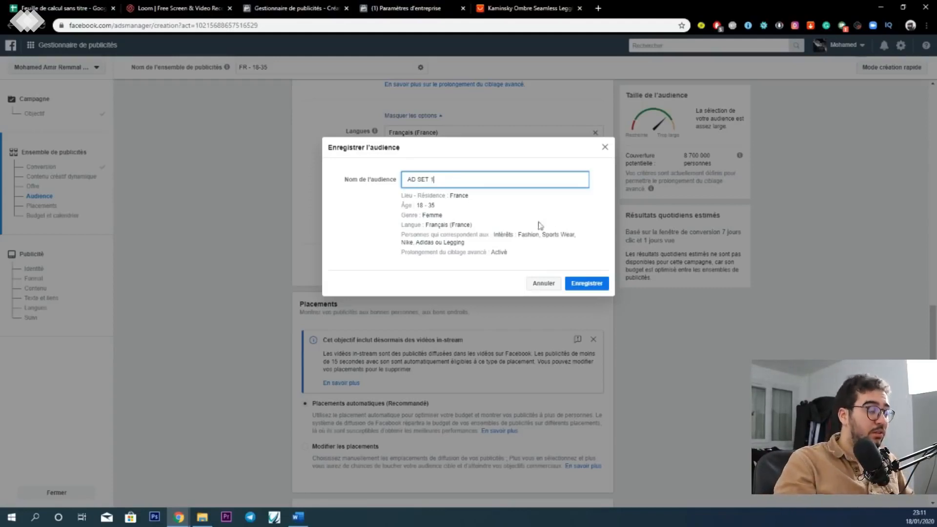
click(581, 286)
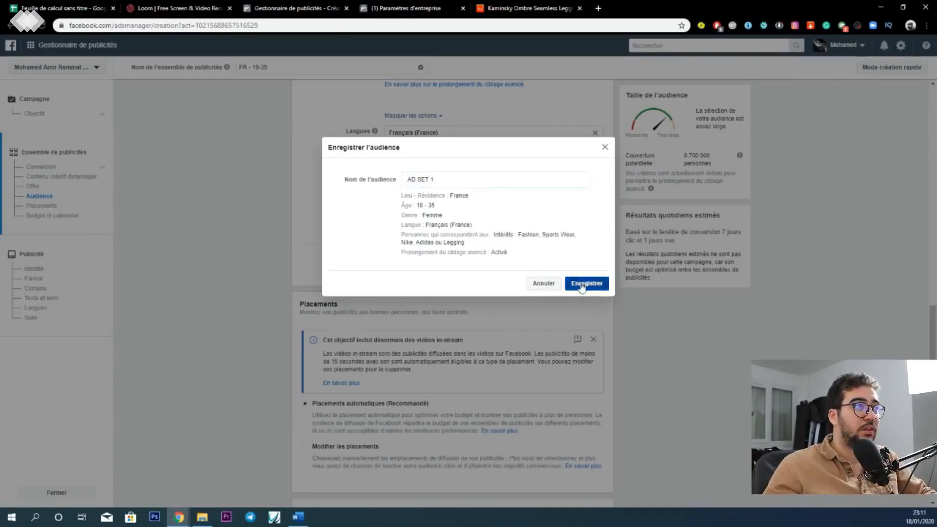
click(581, 493)
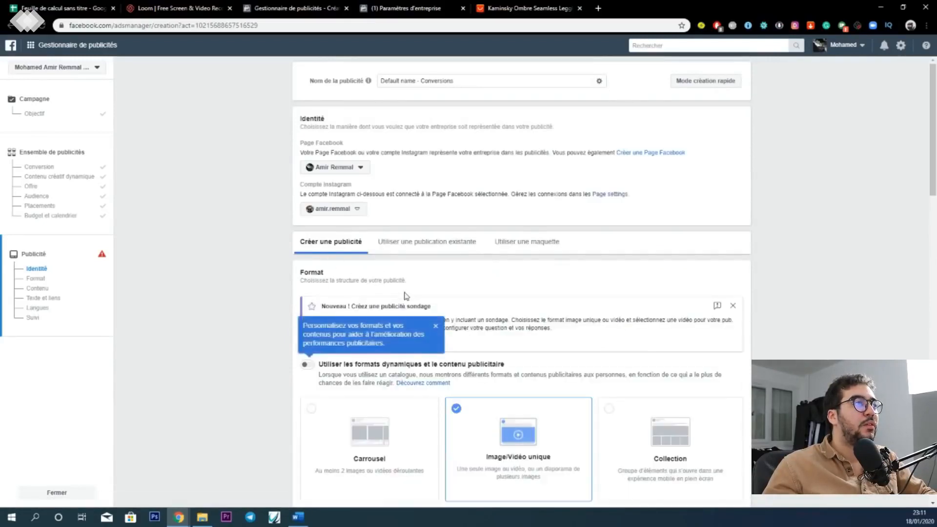
- Review the ad's format choices and the content and text sections below them
scroll(404, 296, down, 1)
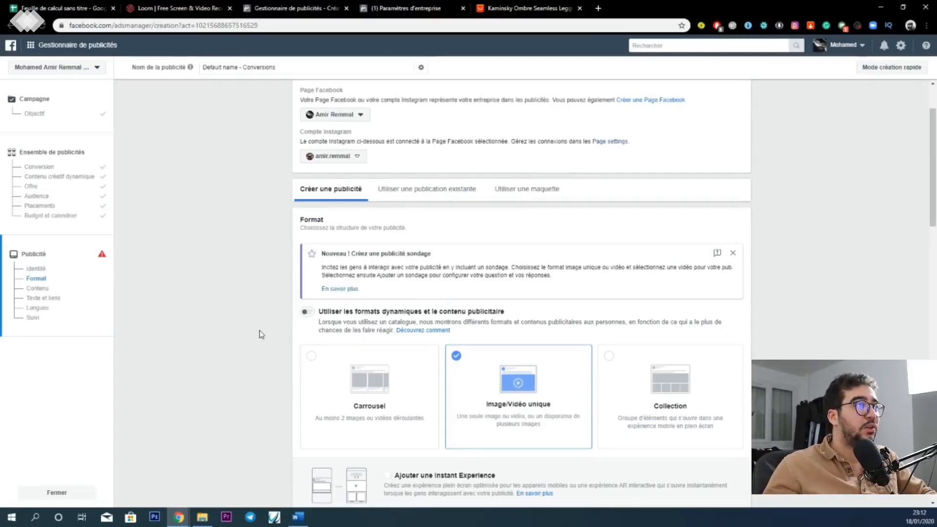
scroll(259, 334, down, 2)
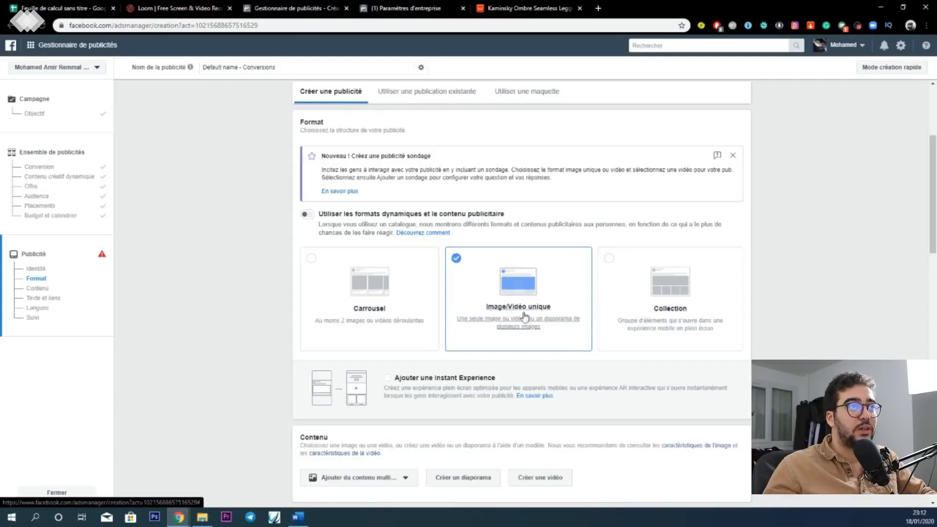
scroll(525, 317, down, 2)
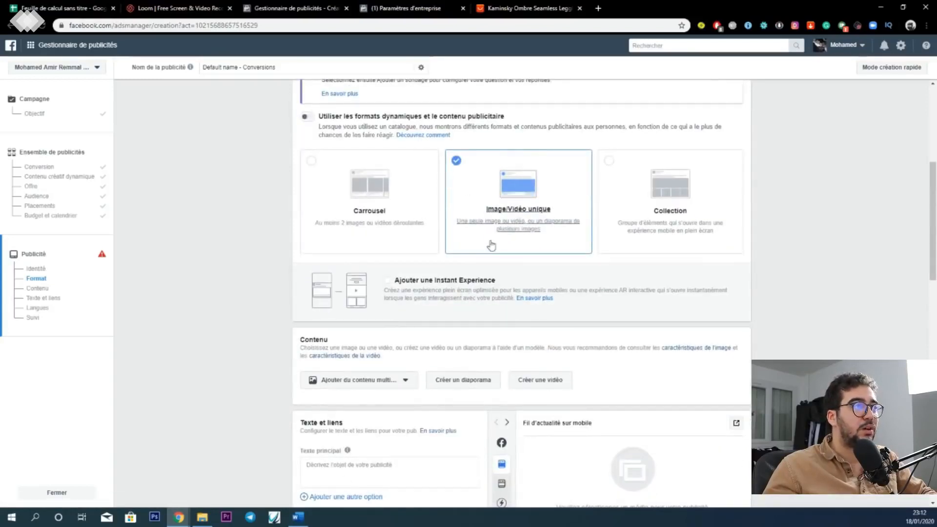
scroll(405, 309, down, 2)
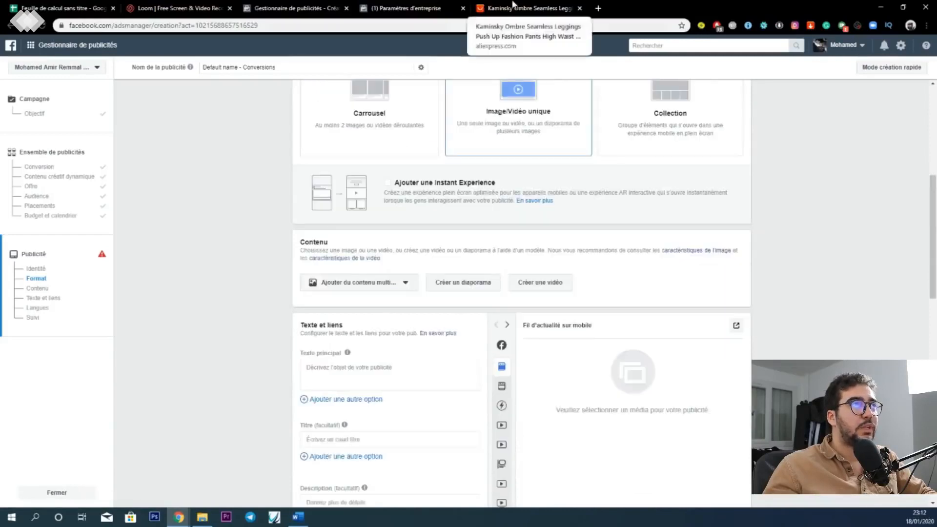
- Switch to the AliExpress leggings page and save the description photo of blue ombre leggings in the gym to the Bureau folder
click(528, 8)
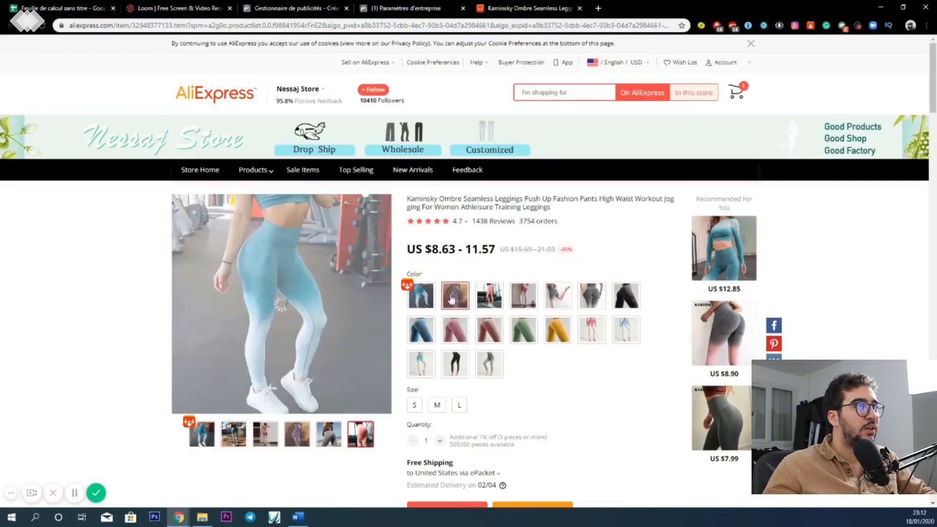
scroll(413, 305, down, 12)
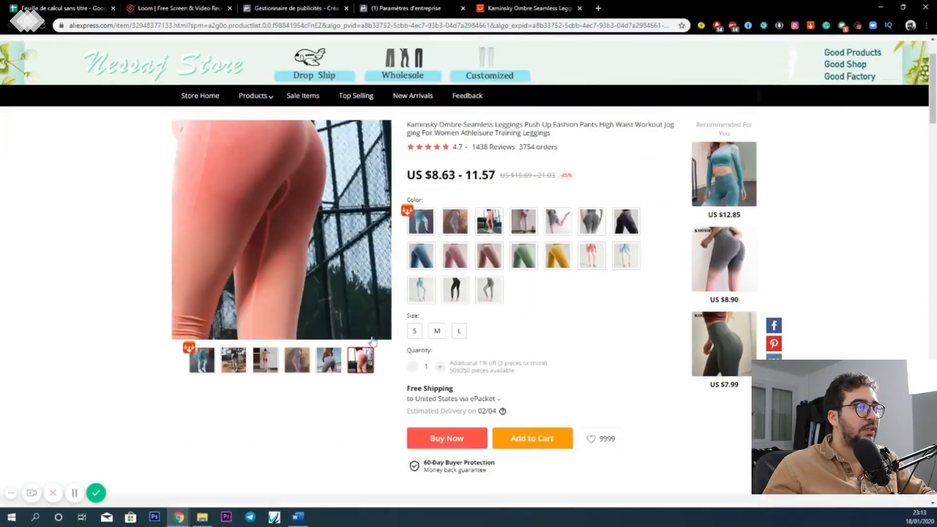
scroll(122, 321, up, 12)
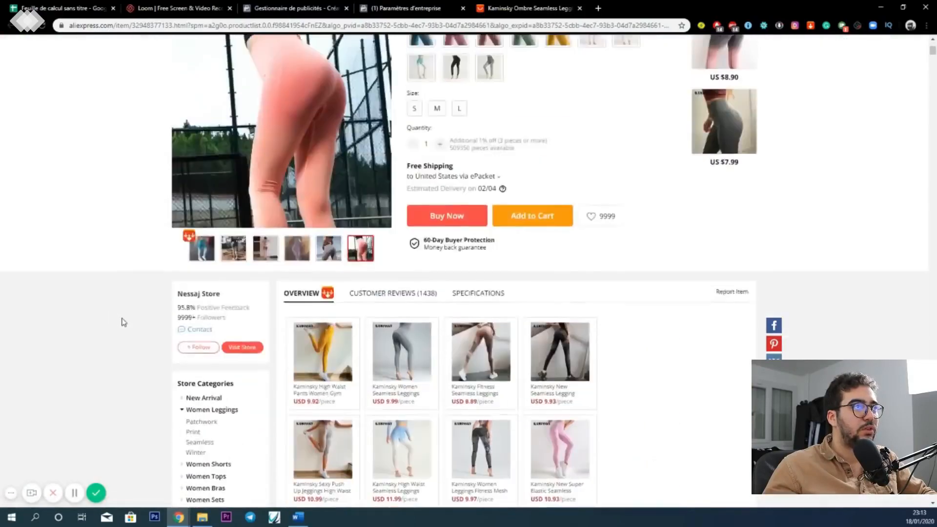
scroll(130, 320, down, 20)
scroll(480, 263, down, 20)
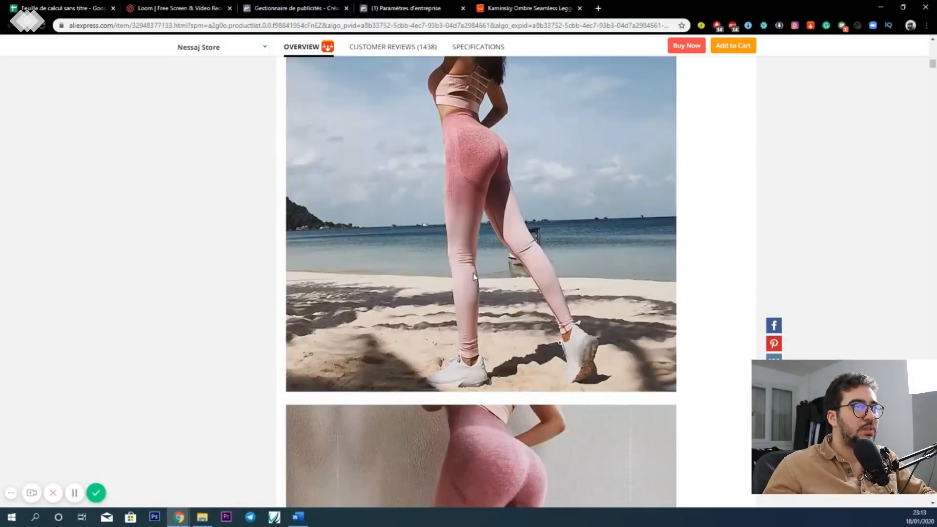
scroll(474, 276, down, 11)
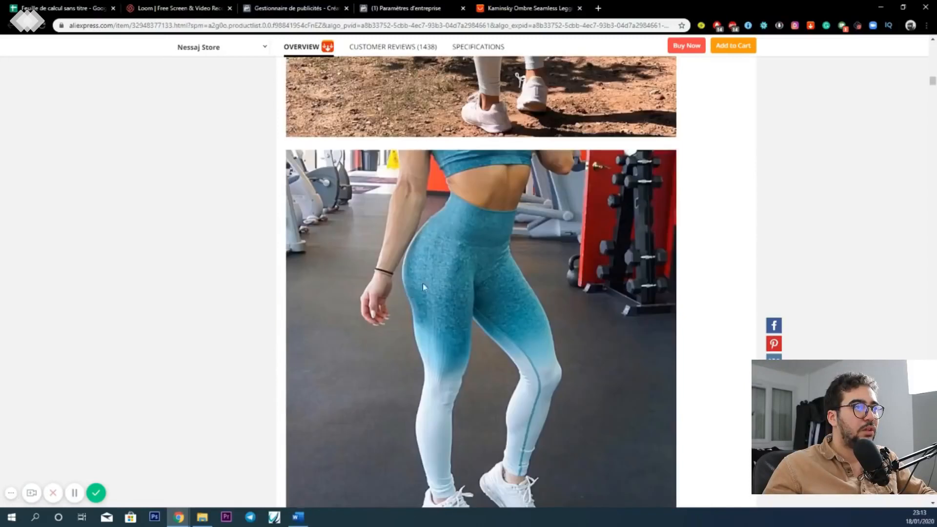
right_click(424, 283)
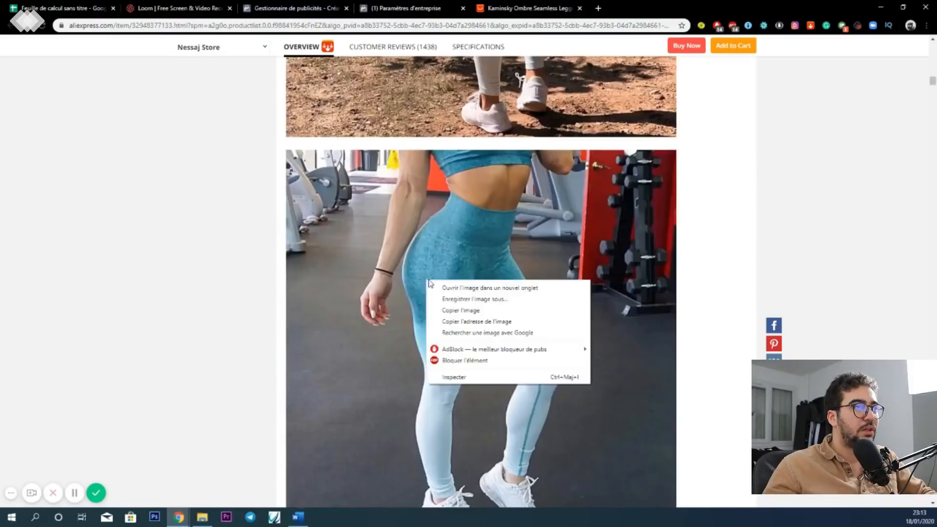
click(474, 300)
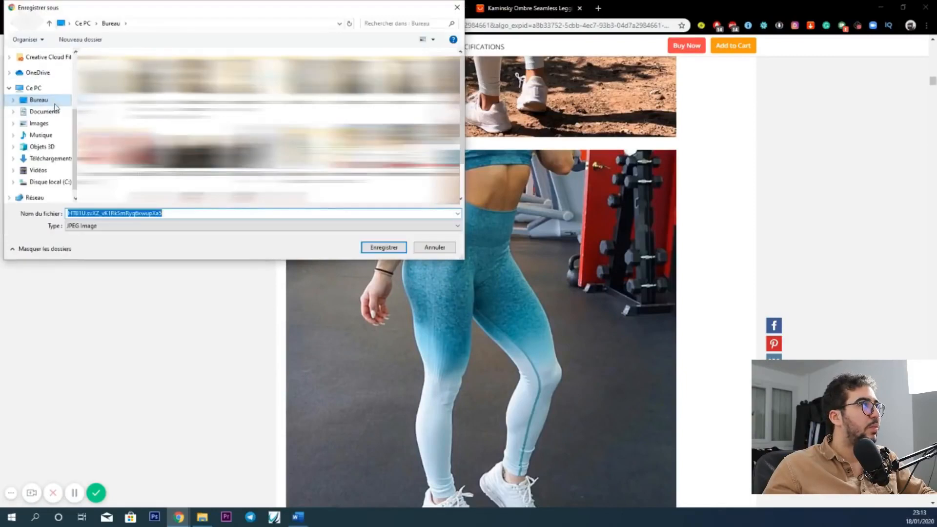
click(55, 103)
click(384, 248)
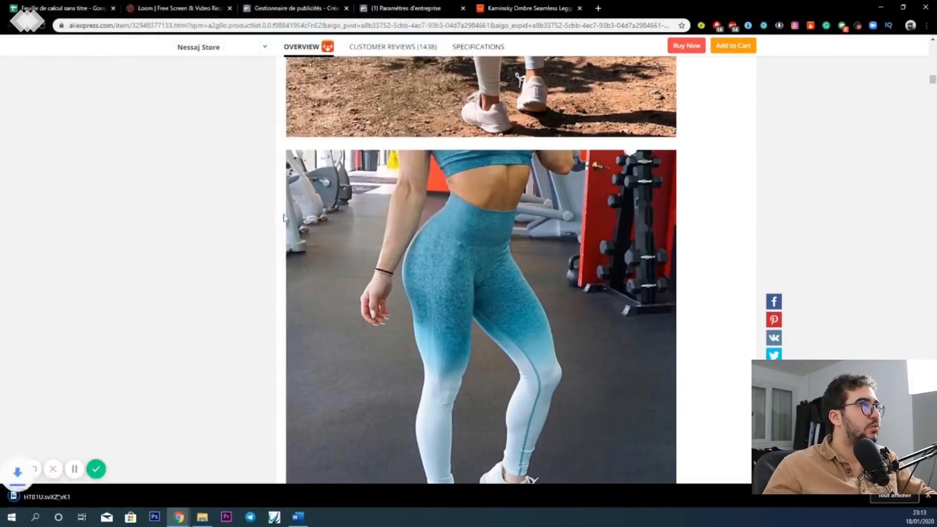
- Return to the Facebook ads manager and add the saved leggings photo as the ad's image
click(378, 6)
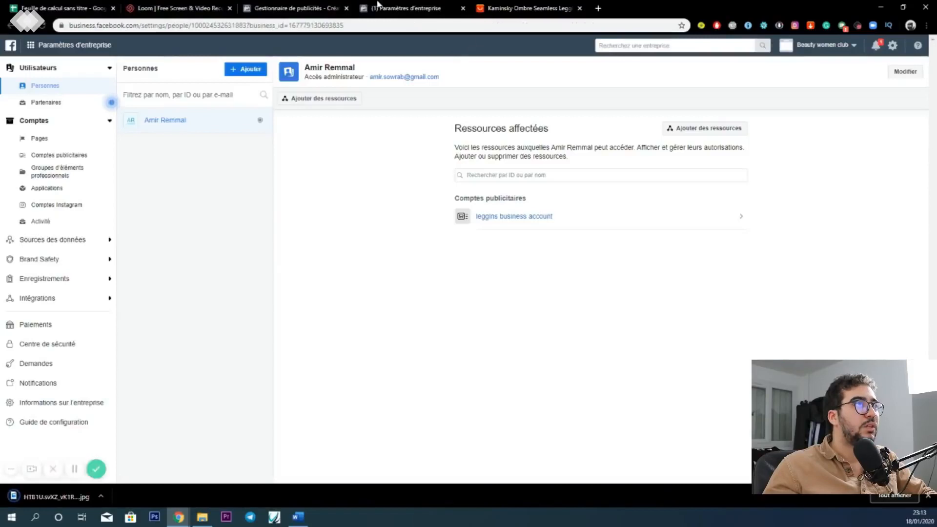
click(299, 7)
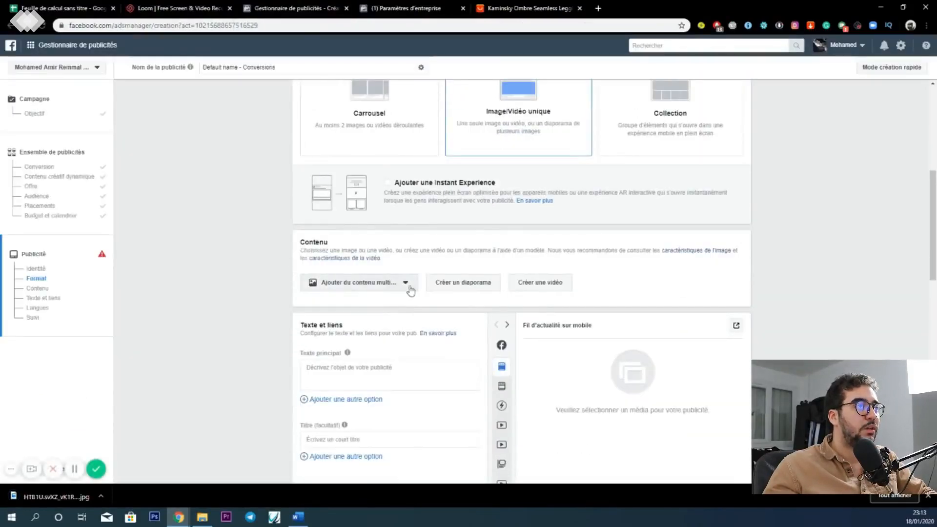
click(398, 284)
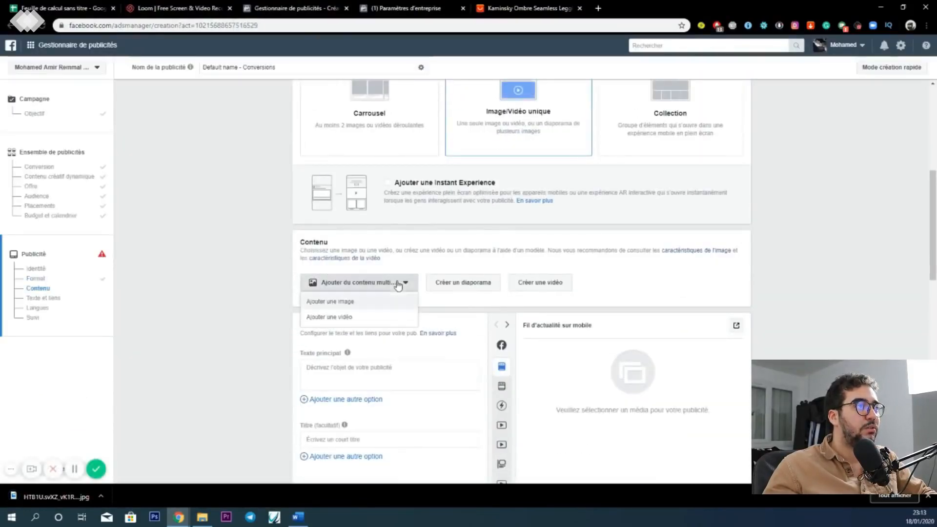
click(362, 303)
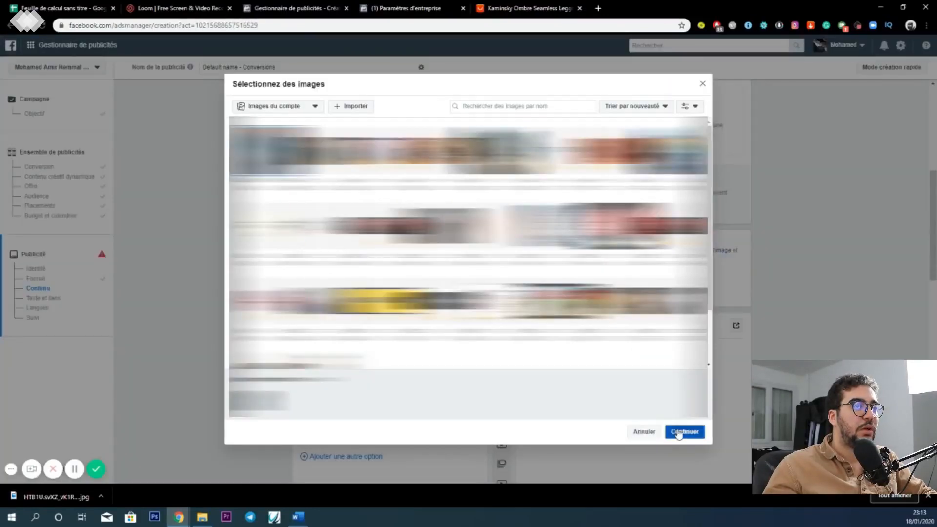
click(678, 433)
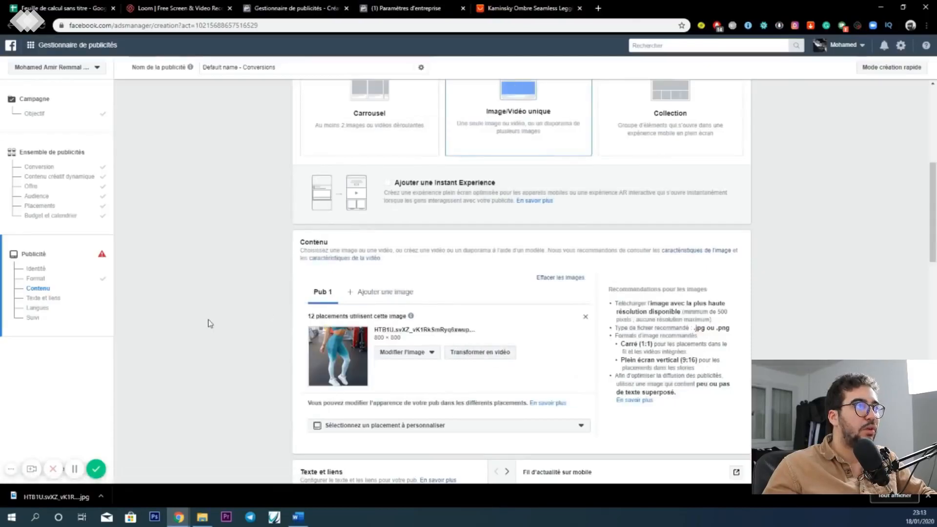
- Write the ad's primary text as "SOLDES -50% 50 pieces" followed by filler text
scroll(269, 348, down, 4)
click(354, 325)
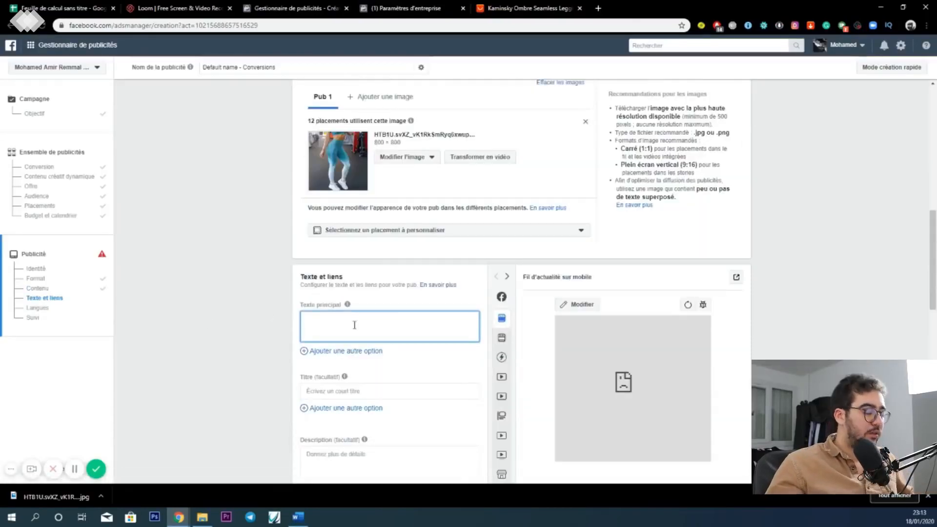
text(SOLDES -50%)
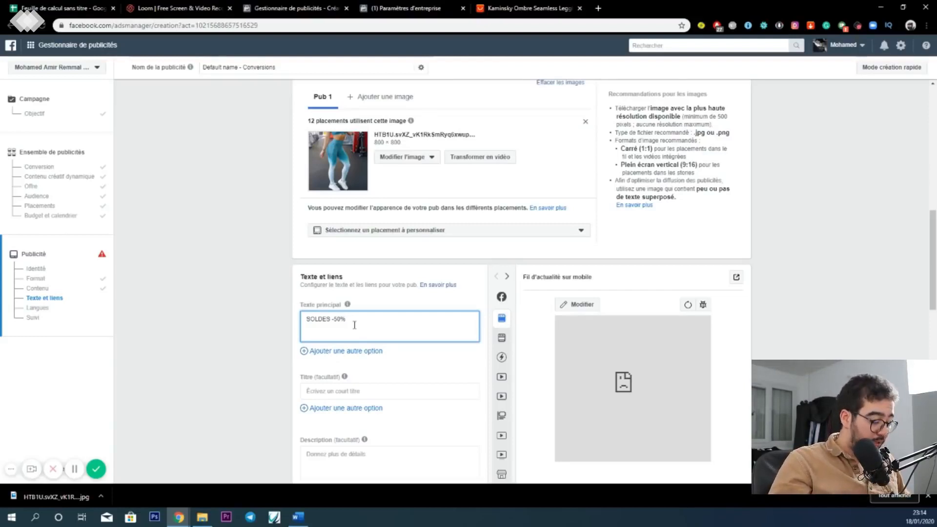
text(0 pieces vmlreaoge)
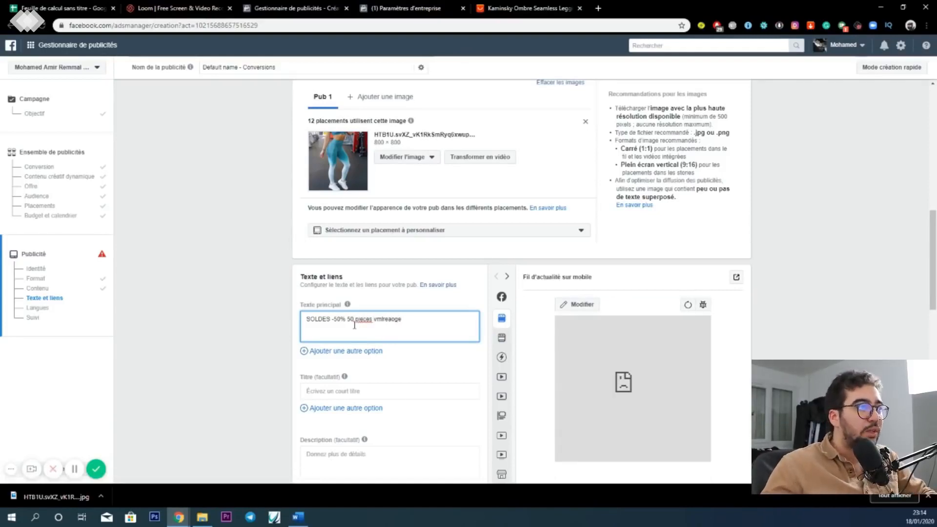
- Set the ad's title to "meilleur qualité" and fill the description with placeholder text
scroll(355, 324, down, 2)
click(332, 296)
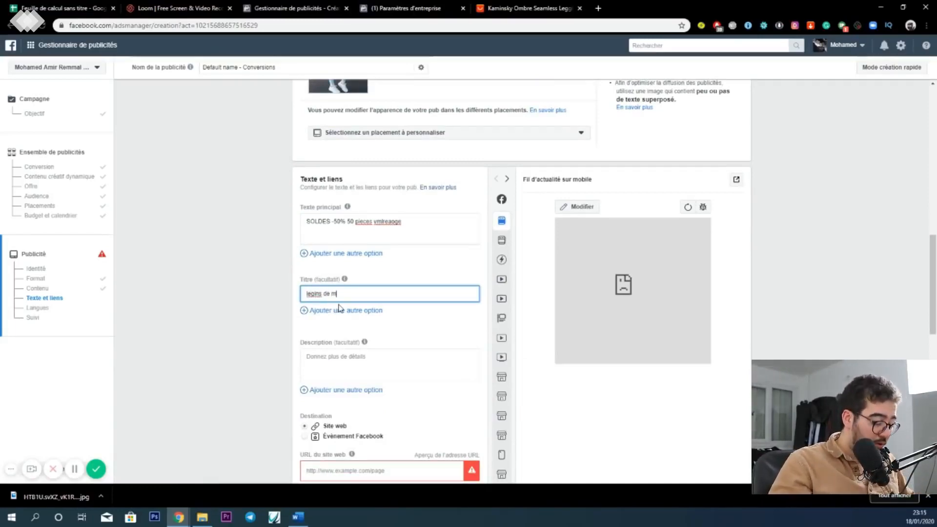
key(BackSpace)
key(BackSpace)
key(BackSpace)
key(BackSpace)
key(BackSpace)
key(BackSpace)
key(BackSpace)
key(BackSpace)
key(BackSpace)
key(BackSpace)
key(BackSpace)
key(BackSpace)
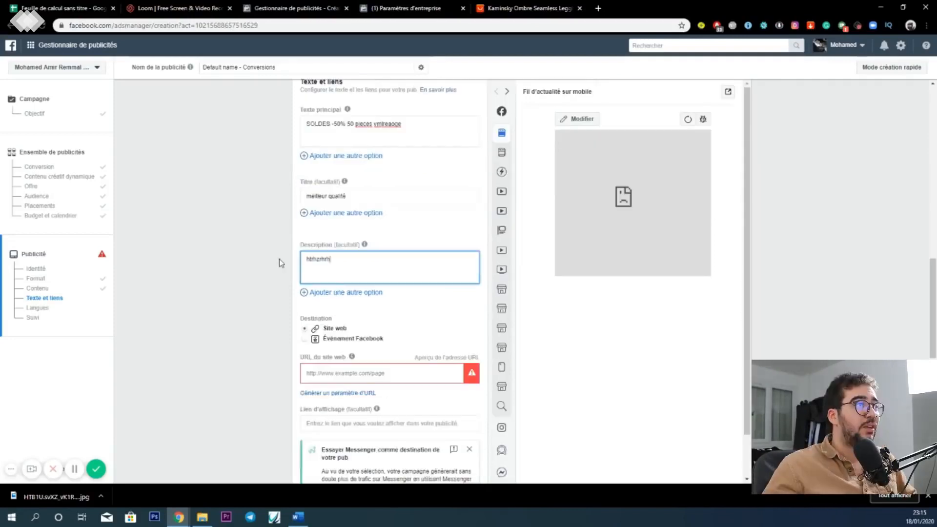
scroll(398, 293, down, 2)
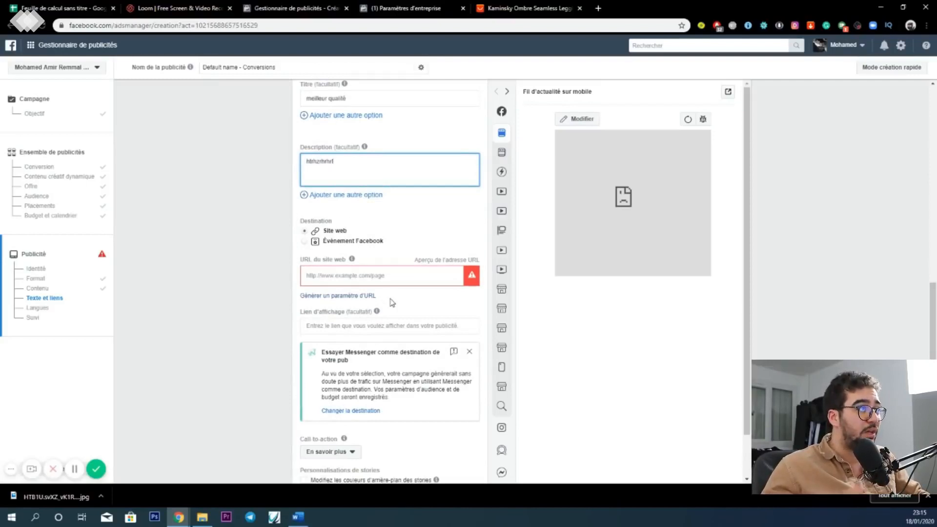
click(325, 277)
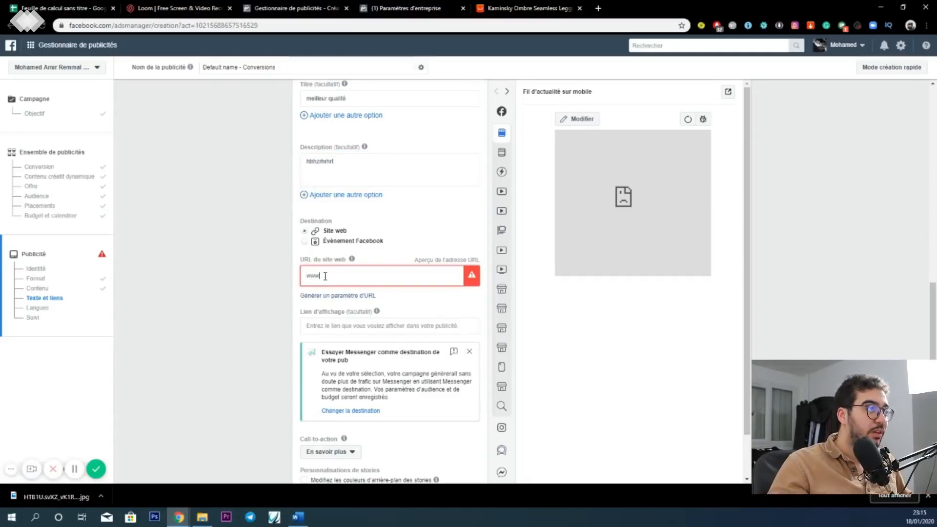
text(legginsfrance.fr)
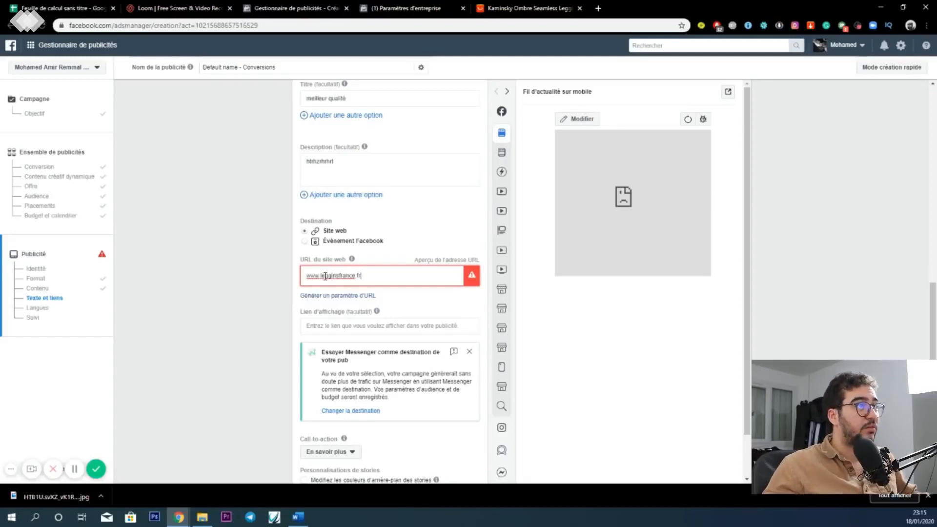
- Set the ad's call-to-action to "Acheter"
scroll(341, 295, down, 2)
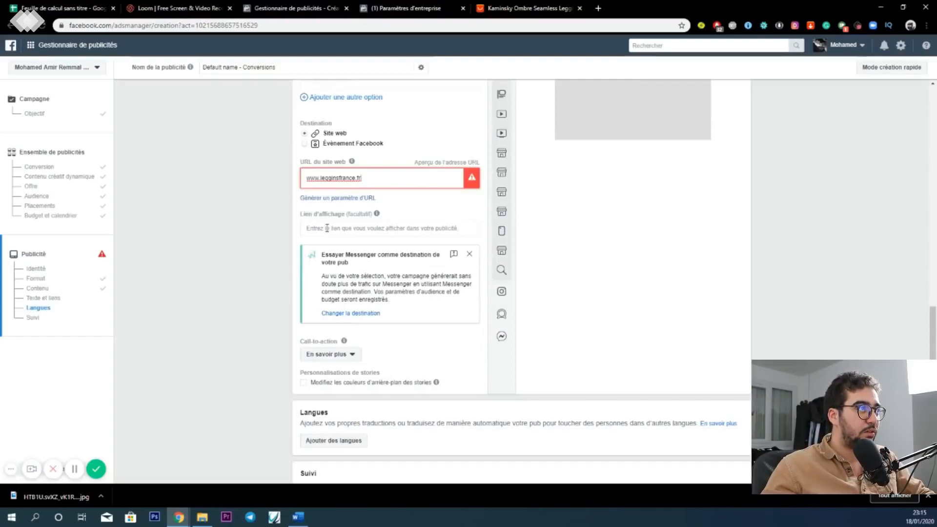
scroll(327, 228, down, 2)
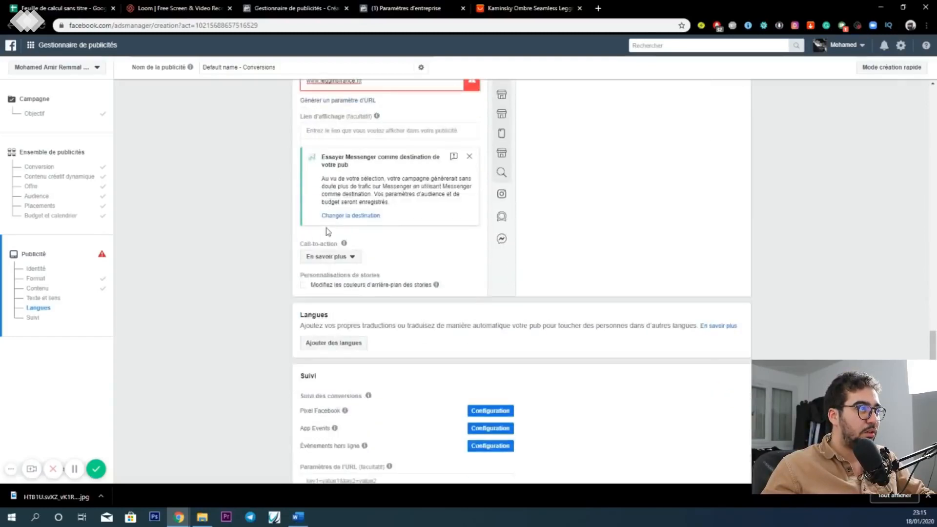
click(348, 258)
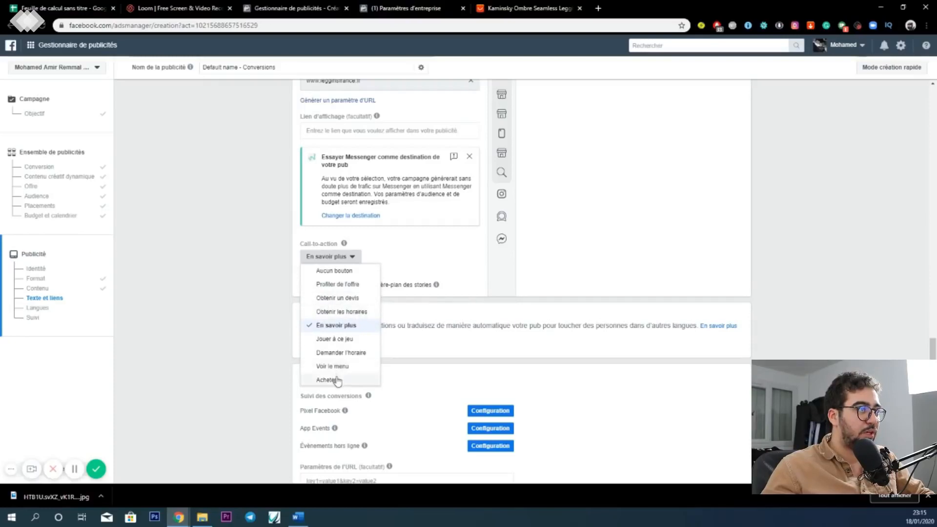
key(Return)
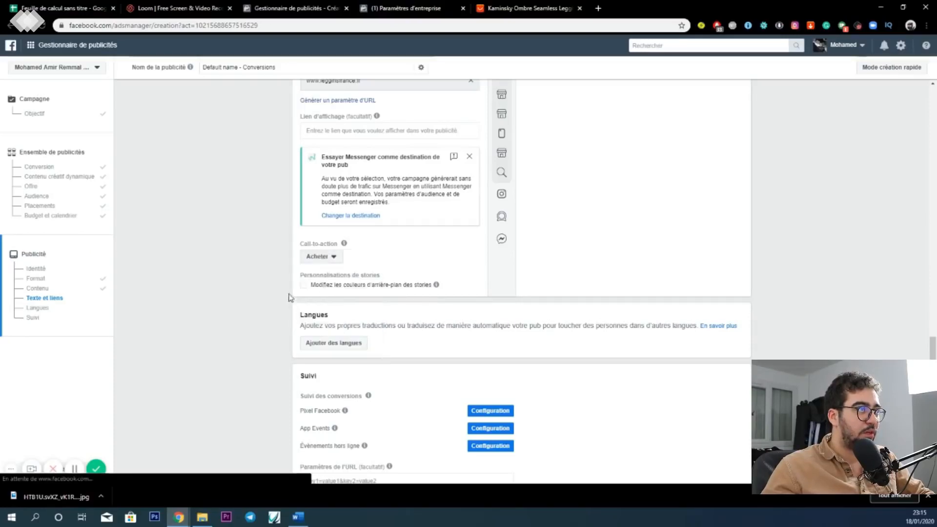
- Check the ad's desktop news feed preview and confirm the ad to submit the campaign
scroll(289, 306, down, 2)
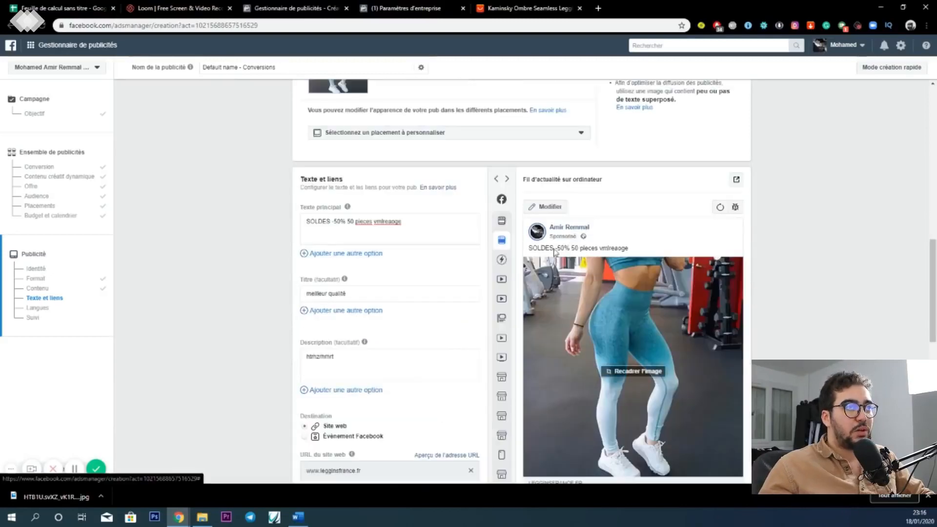
scroll(551, 279, down, 2)
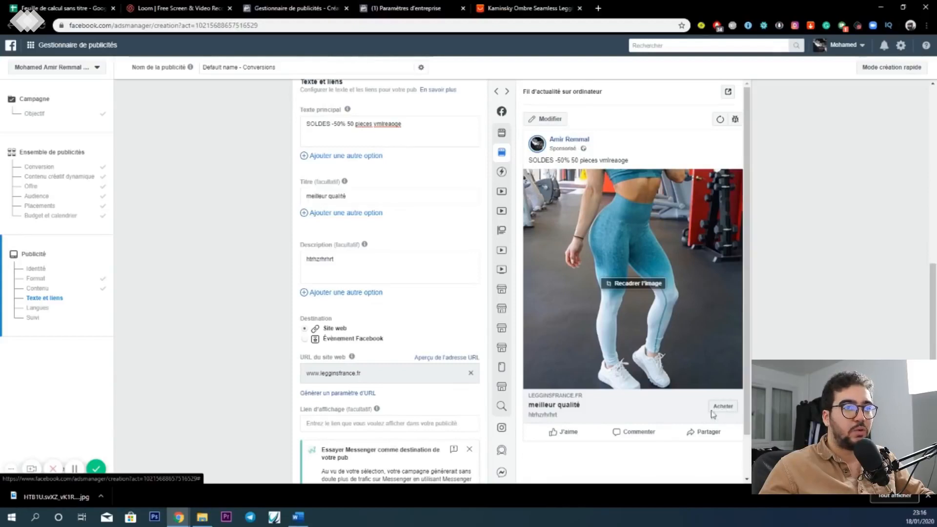
scroll(428, 421, down, 8)
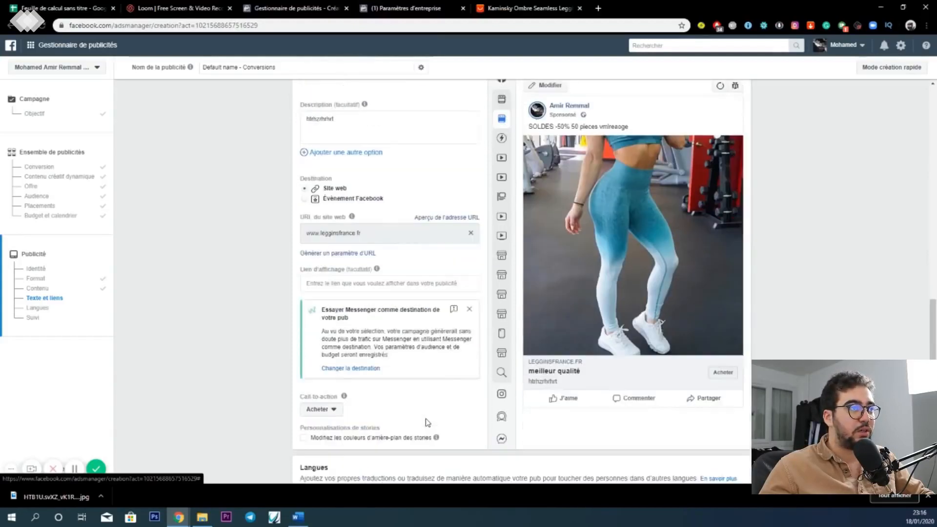
mouse_move(349, 294)
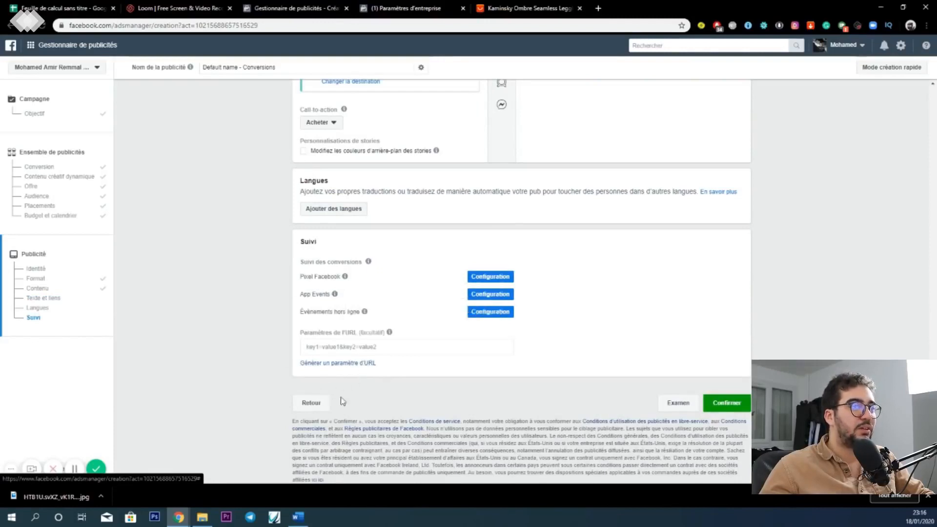
click(736, 410)
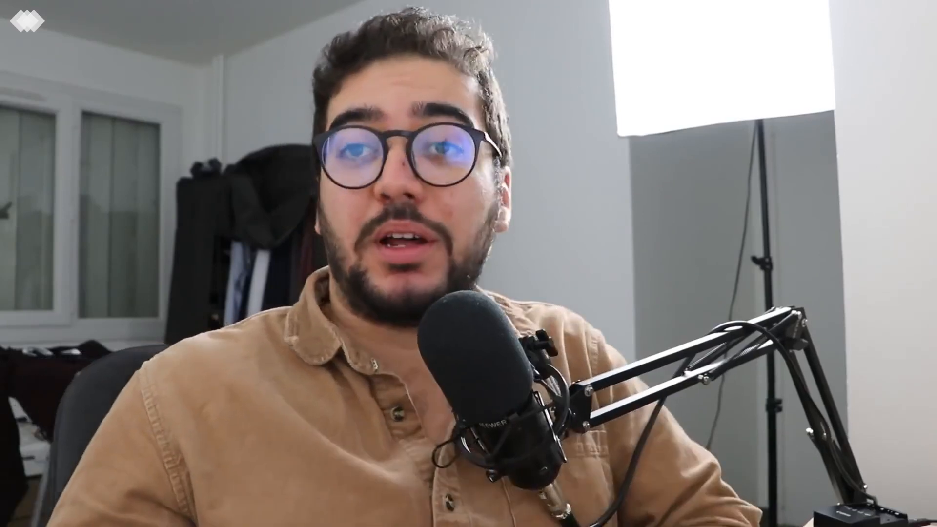